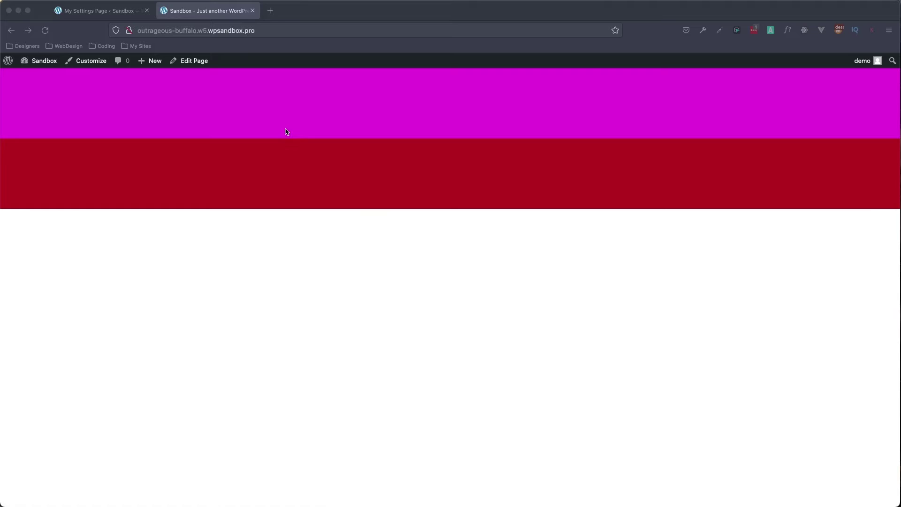
On My Settings Page, change the primary color to bright green and the secondary color to dark green, and save the settings
left_click(109, 12)
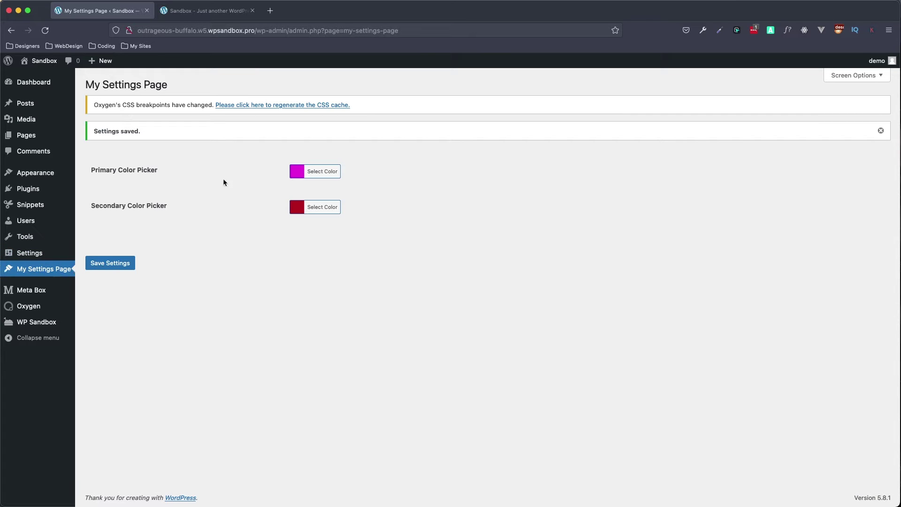
left_click(322, 171)
left_click(328, 202)
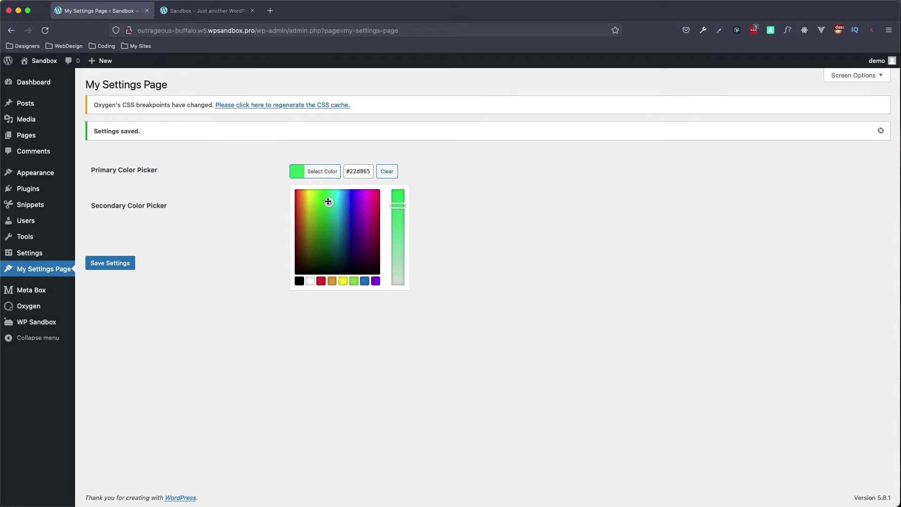
left_click(249, 157)
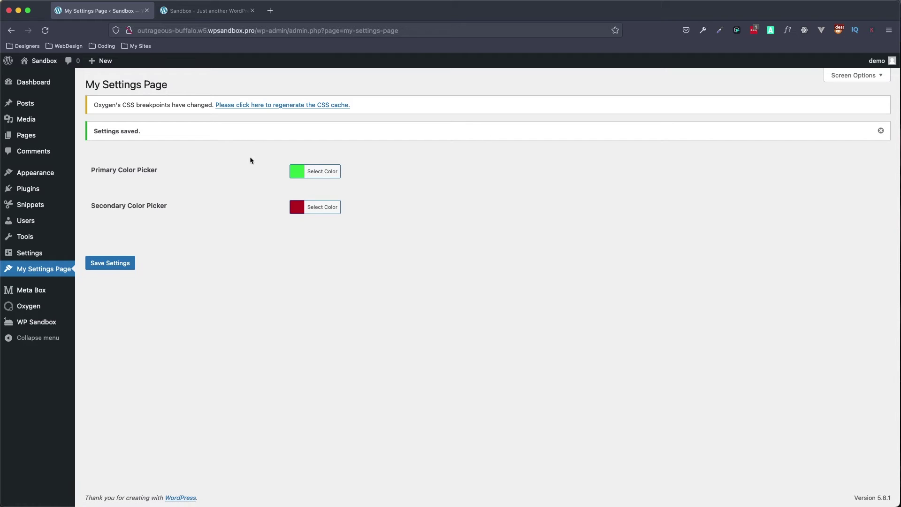
left_click(293, 213)
left_click(334, 280)
left_click(120, 263)
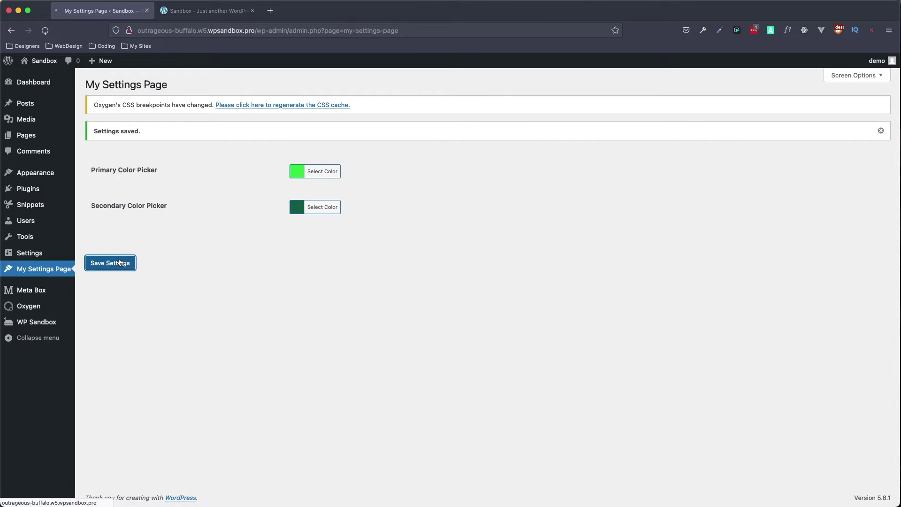
Reload the site's front page and compare its two color bands with the colors chosen on My Settings Page
left_click(224, 11)
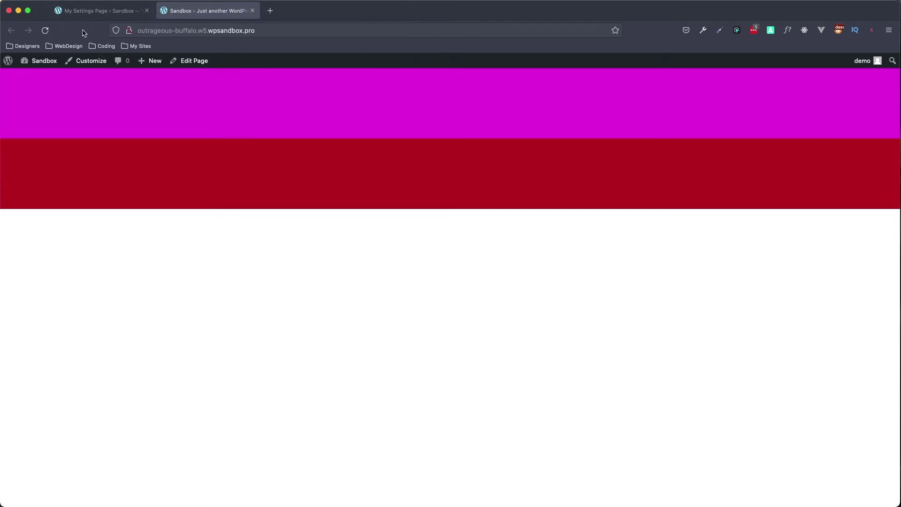
left_click(46, 34)
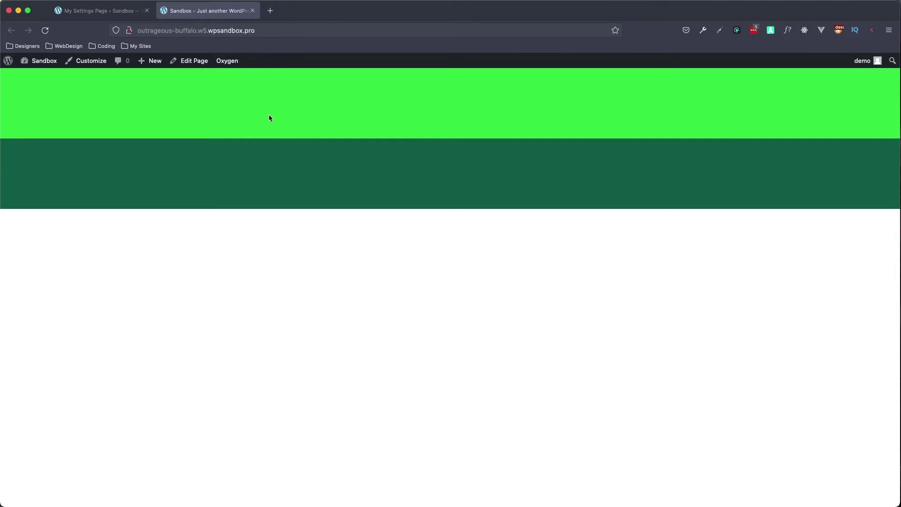
left_click(94, 10)
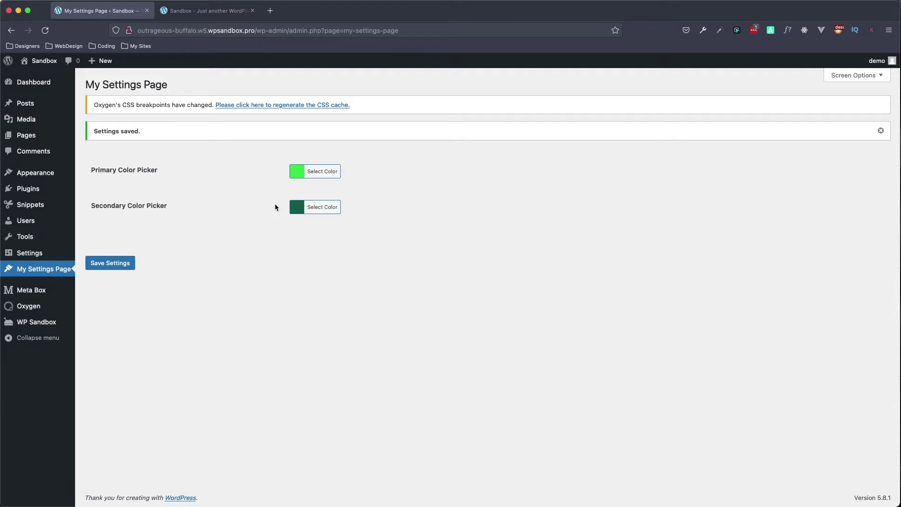
left_click(187, 14)
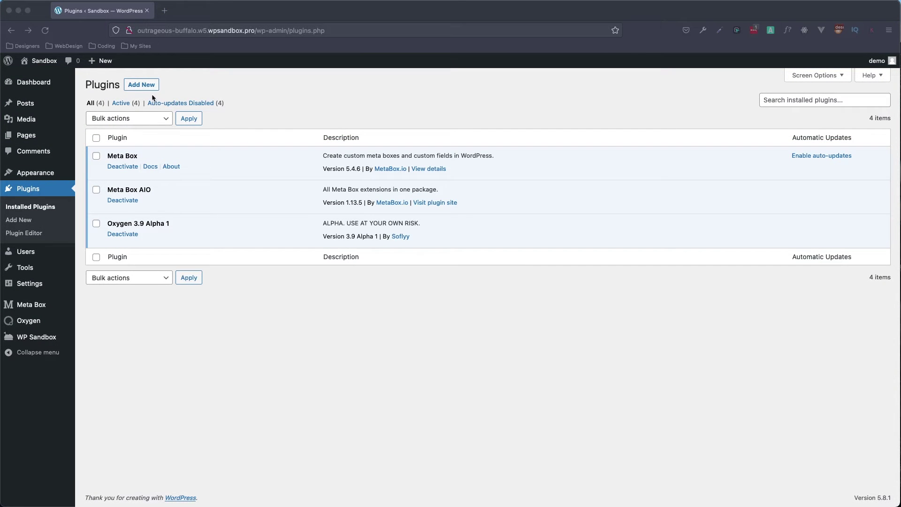
Find, install and activate the Code Snippets plugin, and update Meta Box AIO to version 1.15.0
left_click(142, 85)
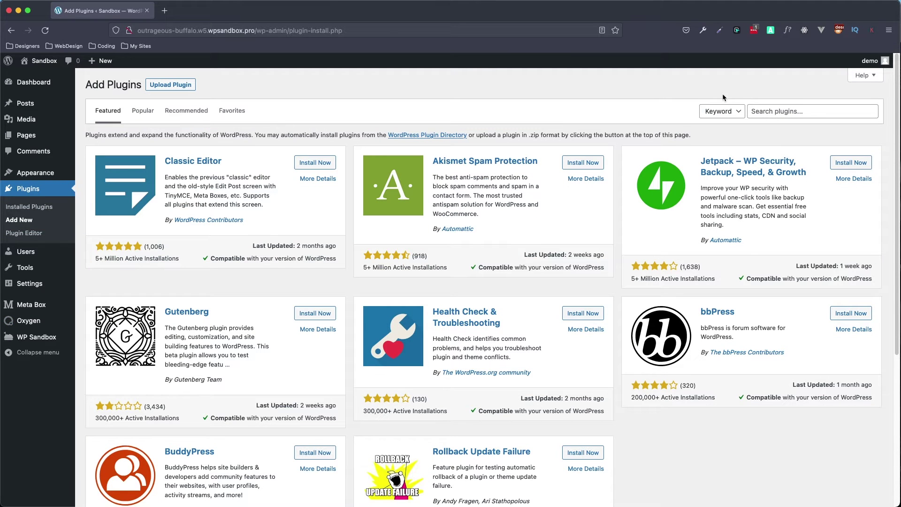
left_click(772, 111)
type("c")
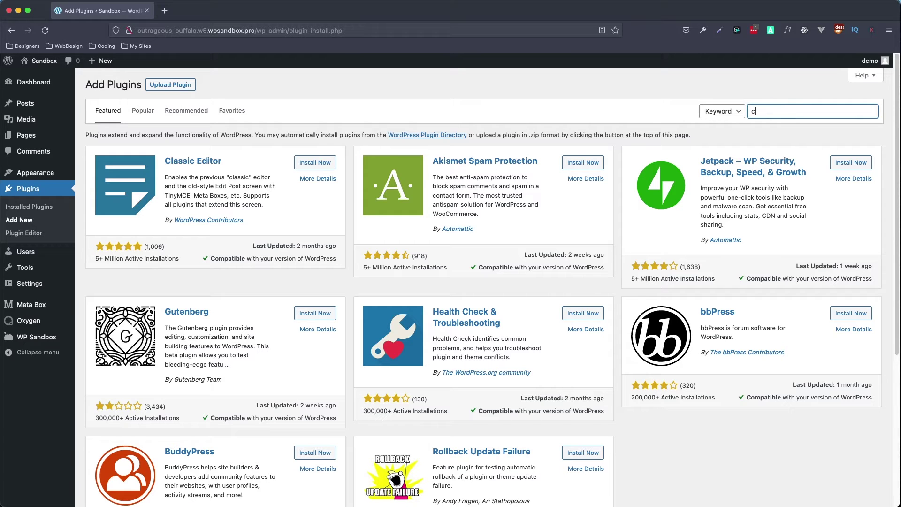
type("ode snippets")
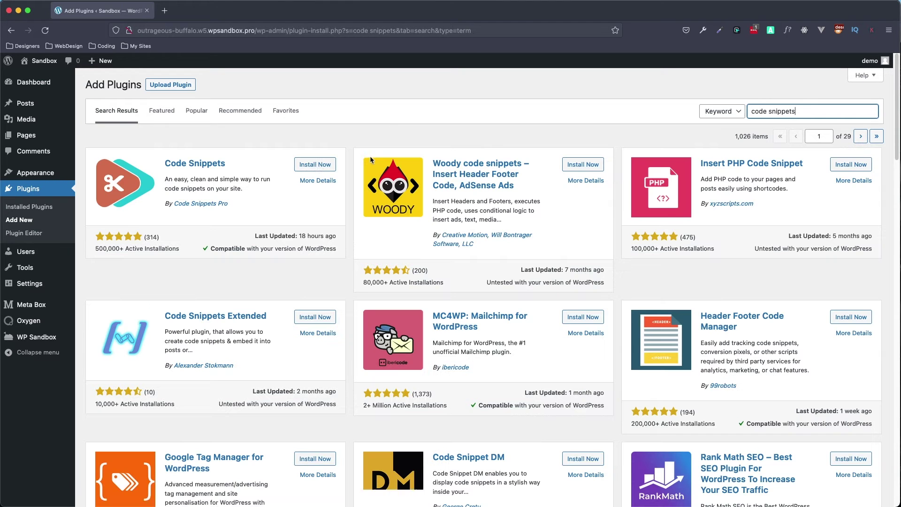
left_click(314, 165)
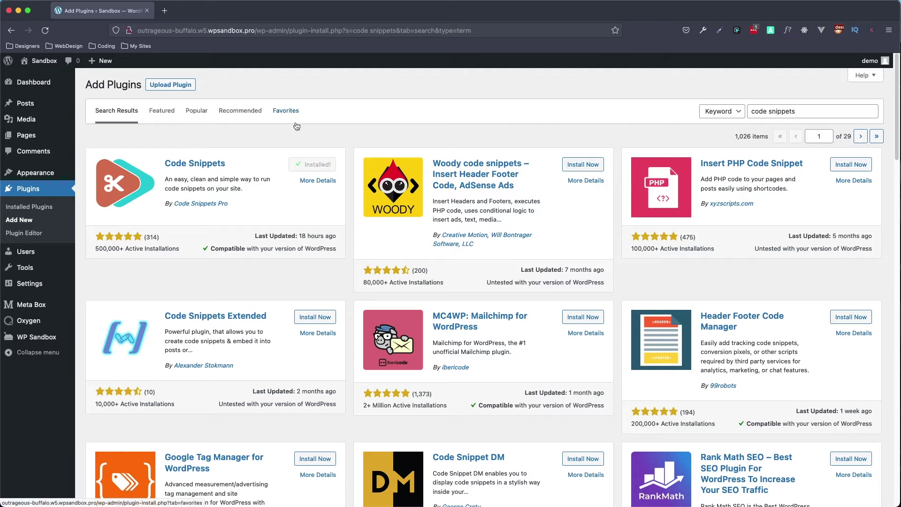
left_click(310, 168)
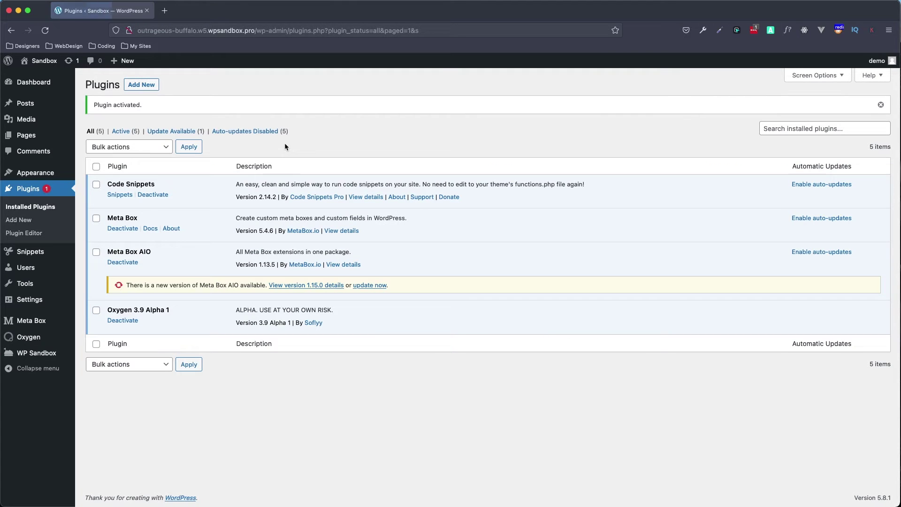
left_click(370, 284)
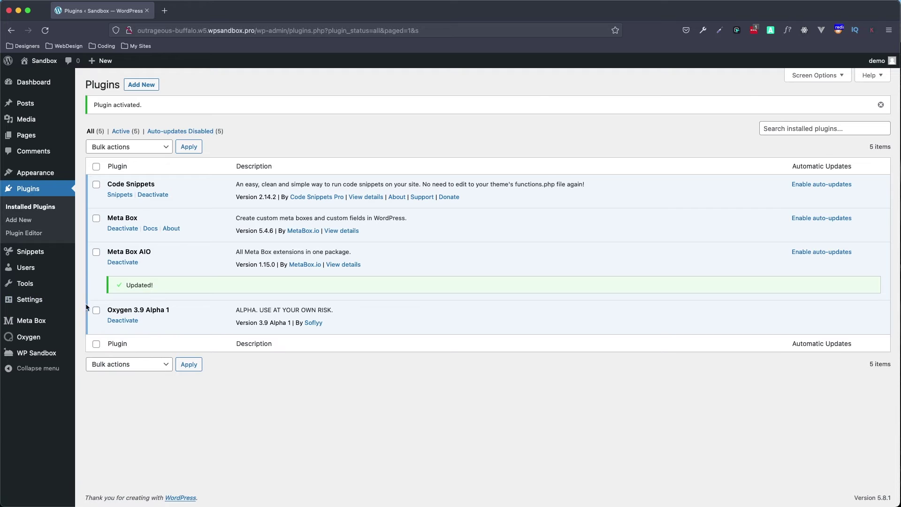
Create a new Meta Box settings page titled "My Settings Page"
mouse_move(37, 321)
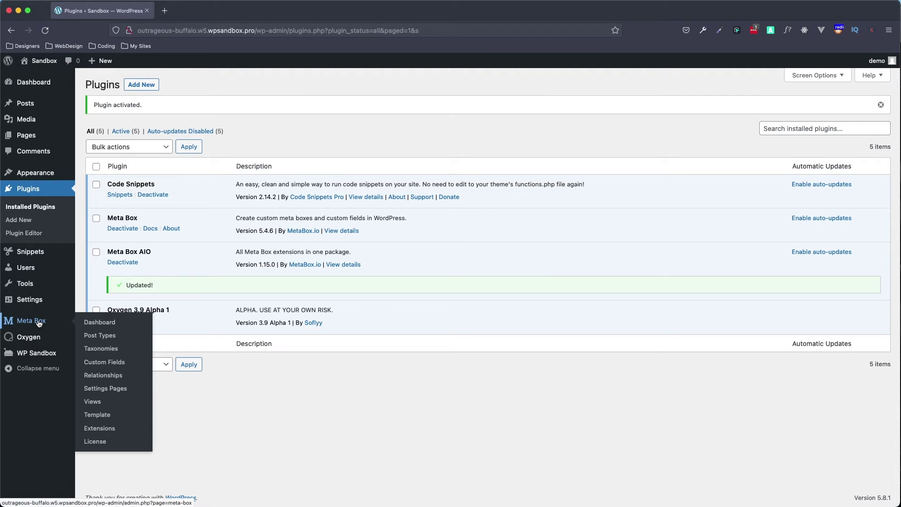
left_click(99, 390)
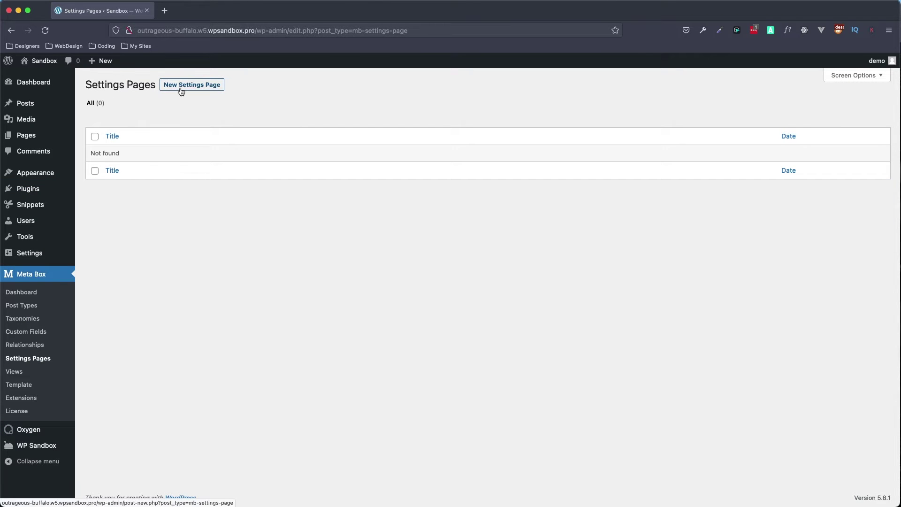
left_click(181, 91)
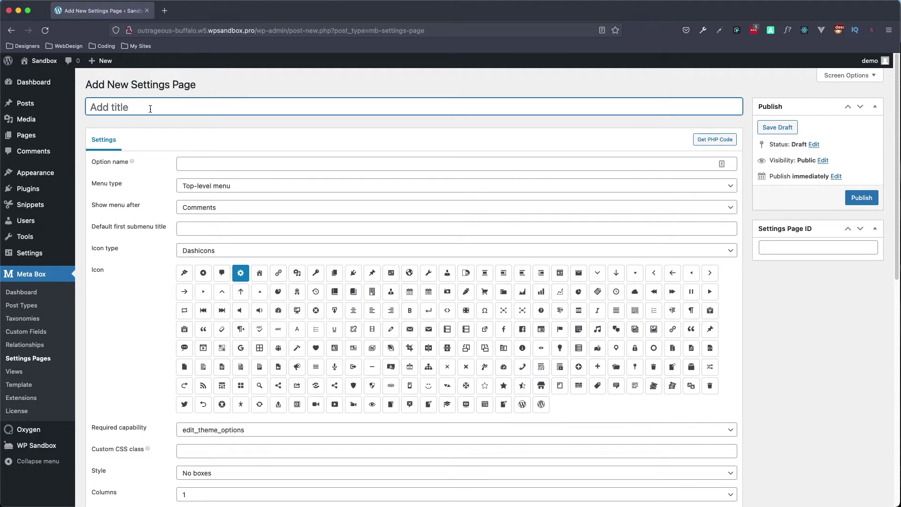
type("My Settings Page")
Set the settings page's option name to my_settings_page and publish the page
left_click(137, 170)
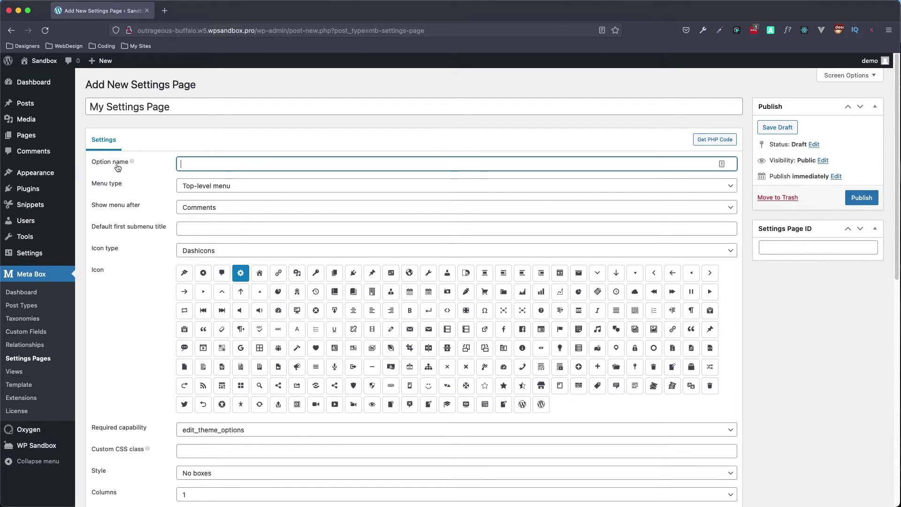
mouse_move(132, 164)
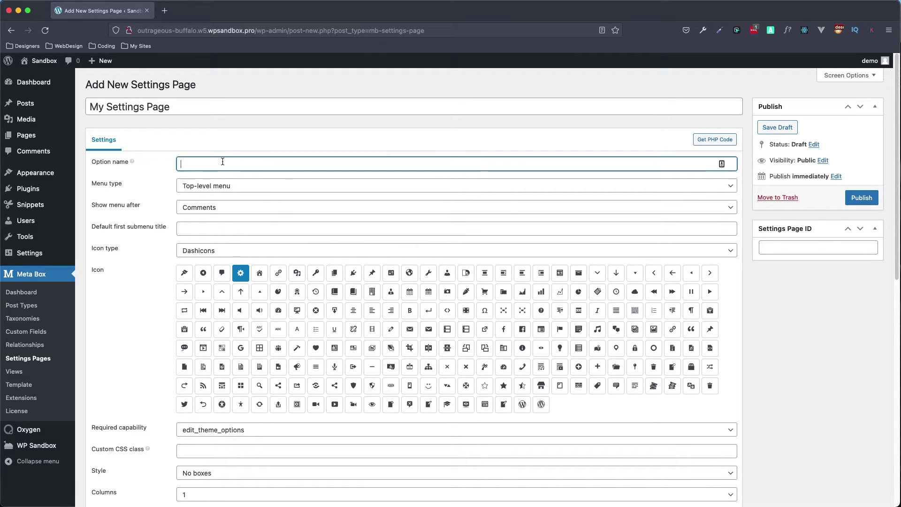
type("m")
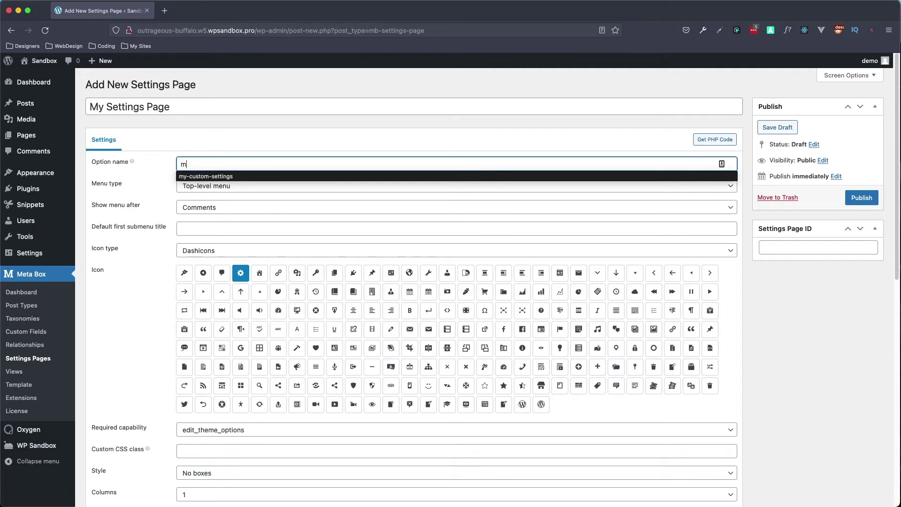
type("y_se")
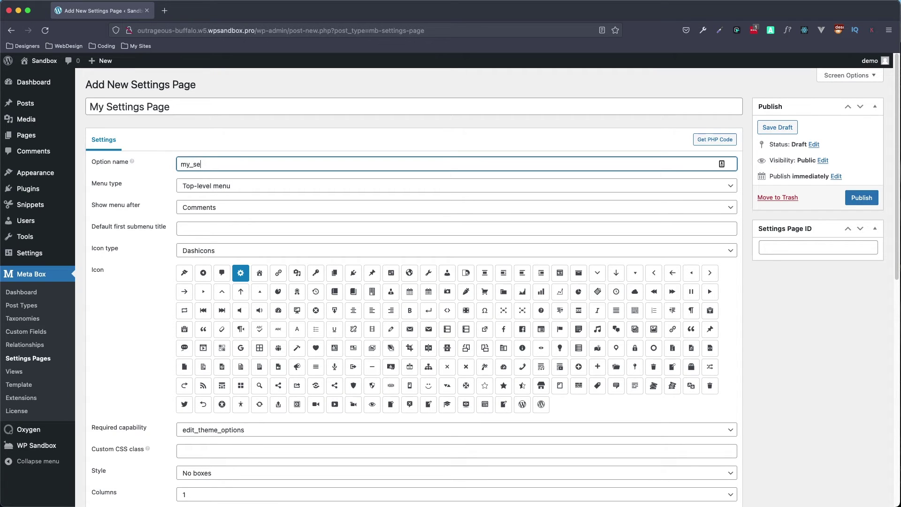
type("ttings_page")
left_click(863, 197)
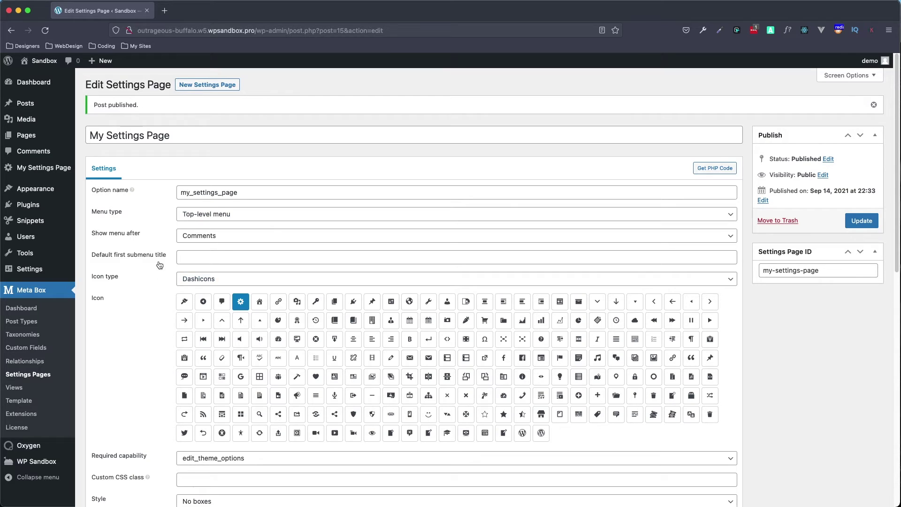
Place the settings page's menu entry after Settings, give it the paintbrush Dashicon, and update the page
left_click(216, 236)
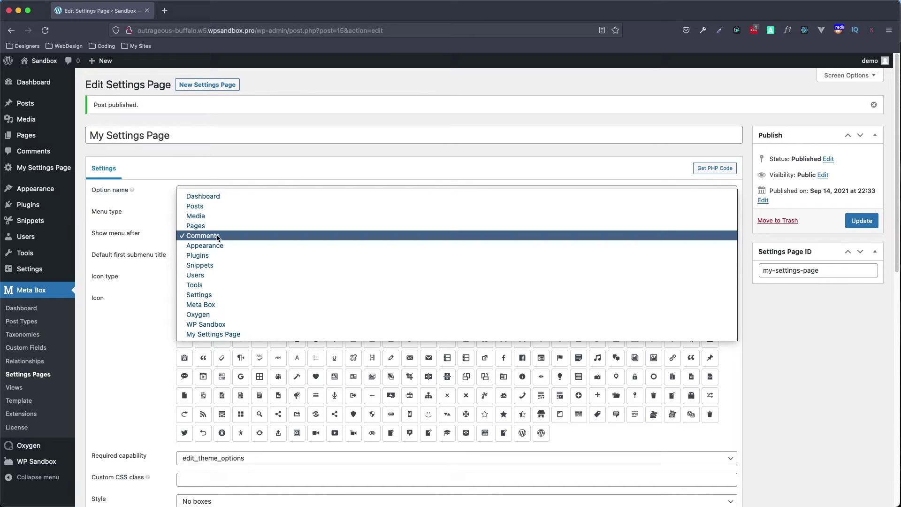
left_click(214, 296)
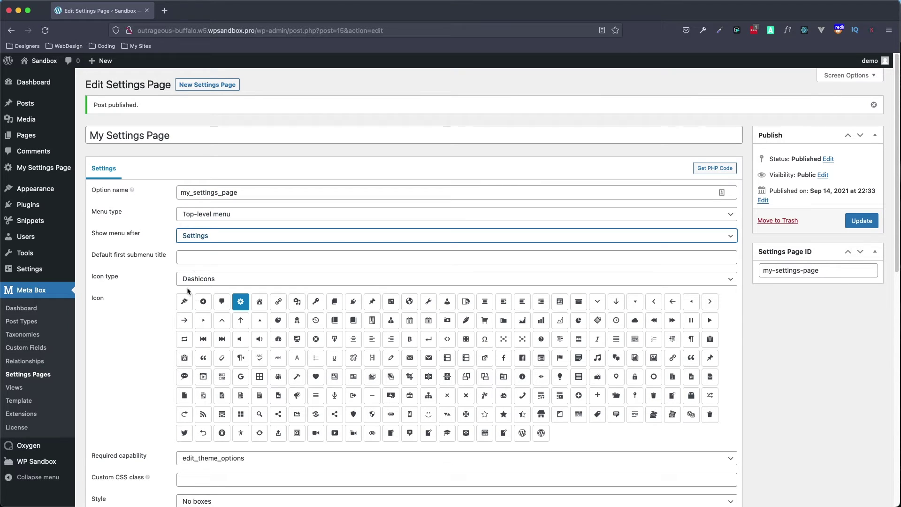
left_click(187, 305)
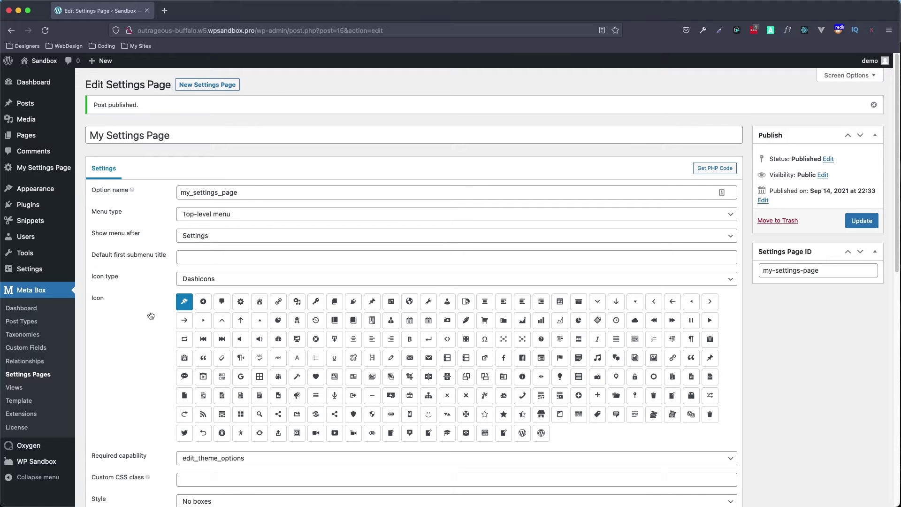
scroll(151, 315, "down", 5)
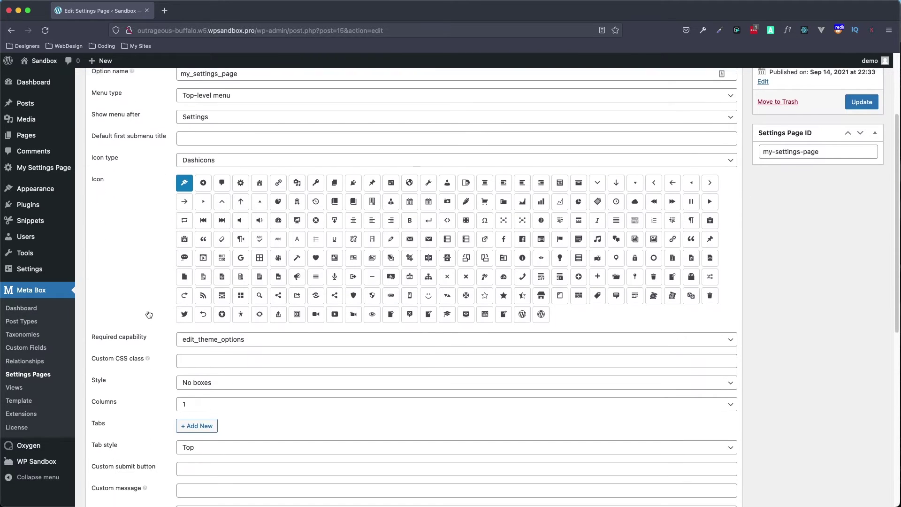
scroll(149, 312, "down", 4)
scroll(147, 311, "down", 1)
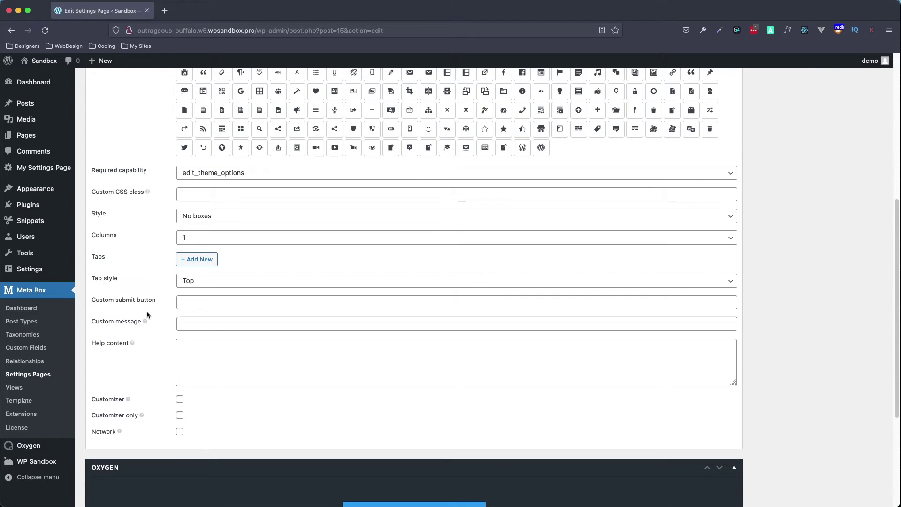
scroll(146, 311, "up", 10)
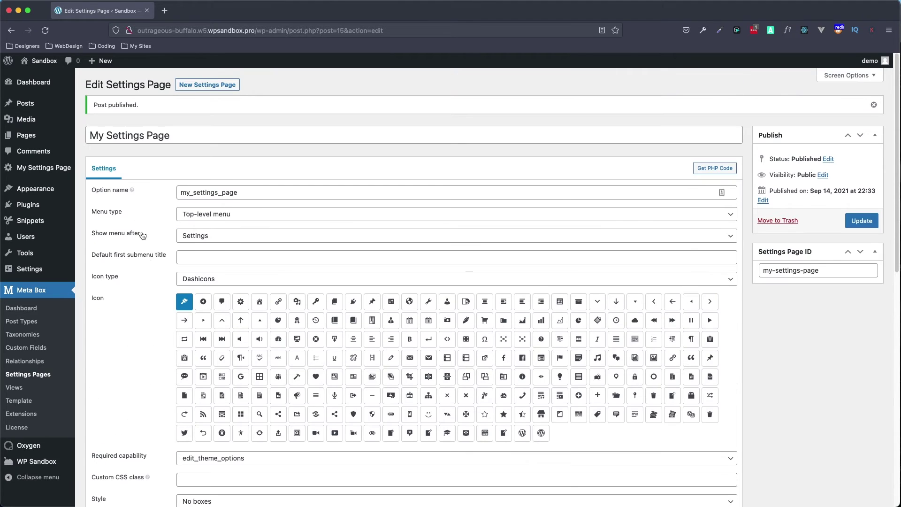
left_click(857, 222)
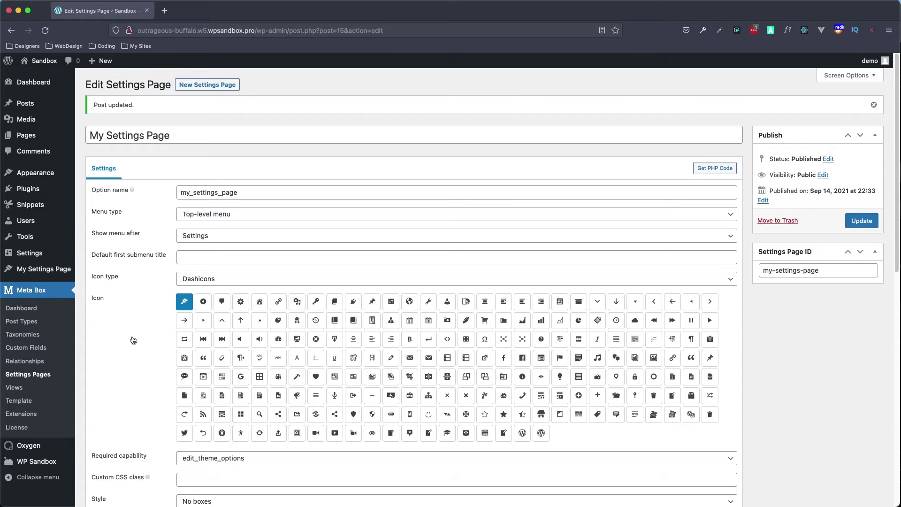
Open Meta Box's custom fields in a separate browser tab and start a new field group titled "Color Fields"
right_click(28, 350)
left_click(56, 353)
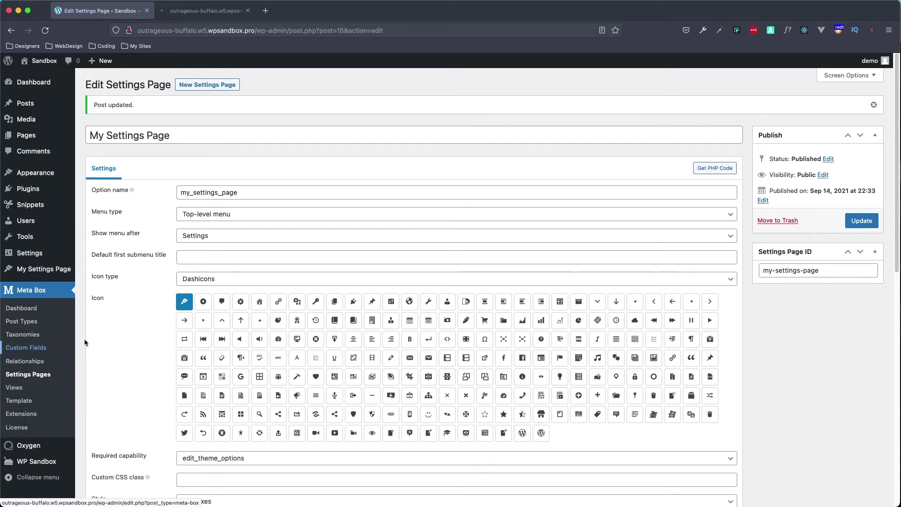
left_click(213, 11)
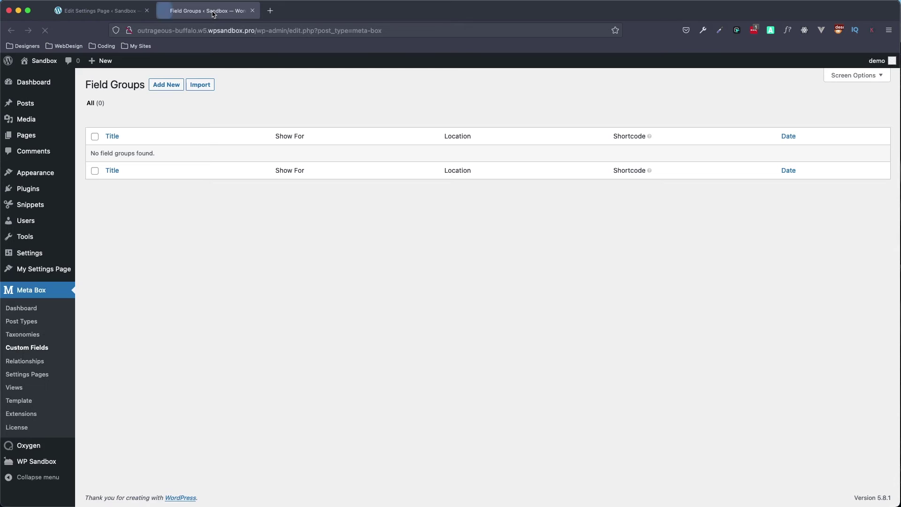
left_click(168, 89)
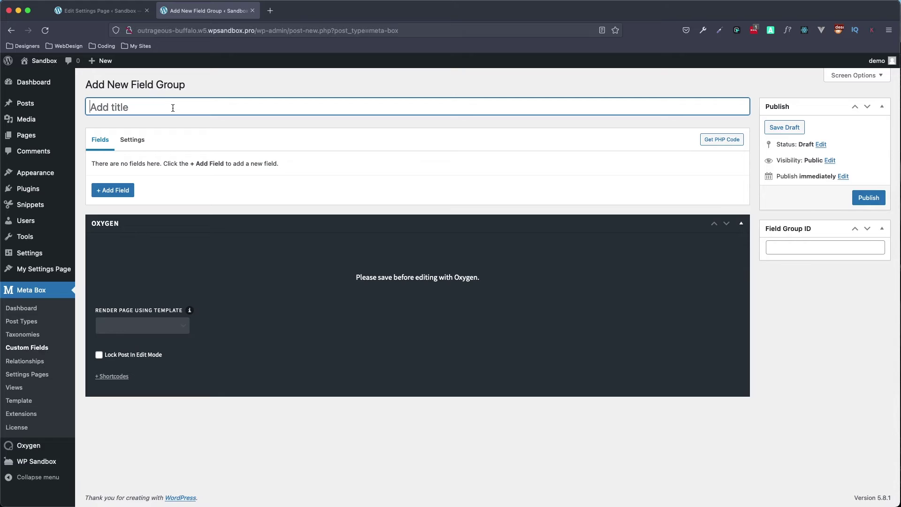
type("Color Fields")
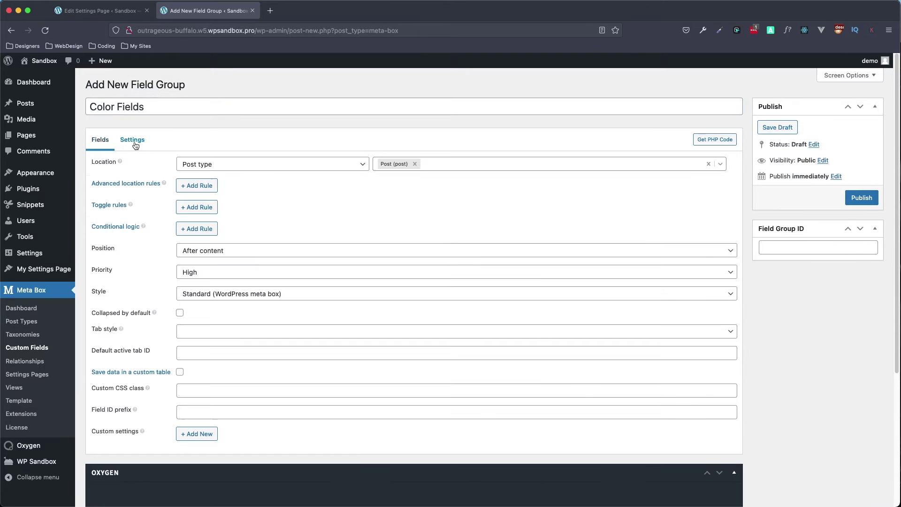
Set the field group's location to the settings page My Settings Page
left_click(133, 141)
left_click(220, 168)
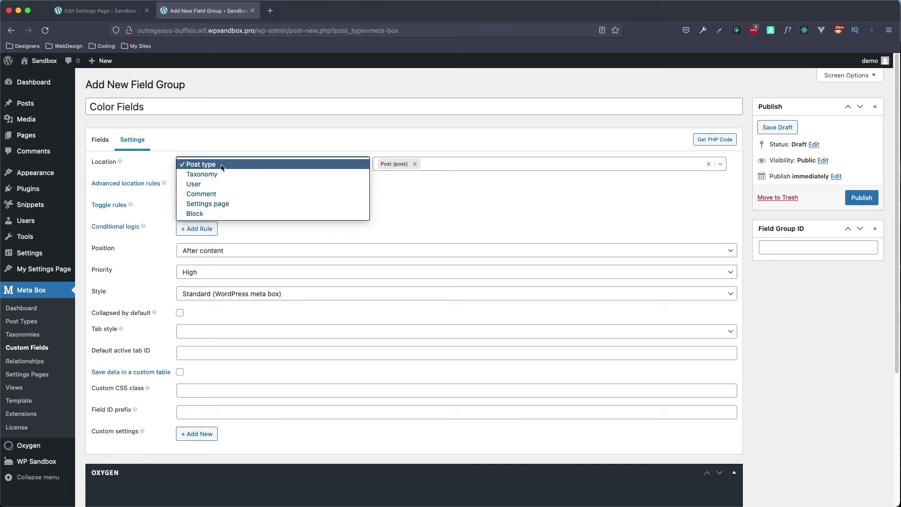
left_click(232, 204)
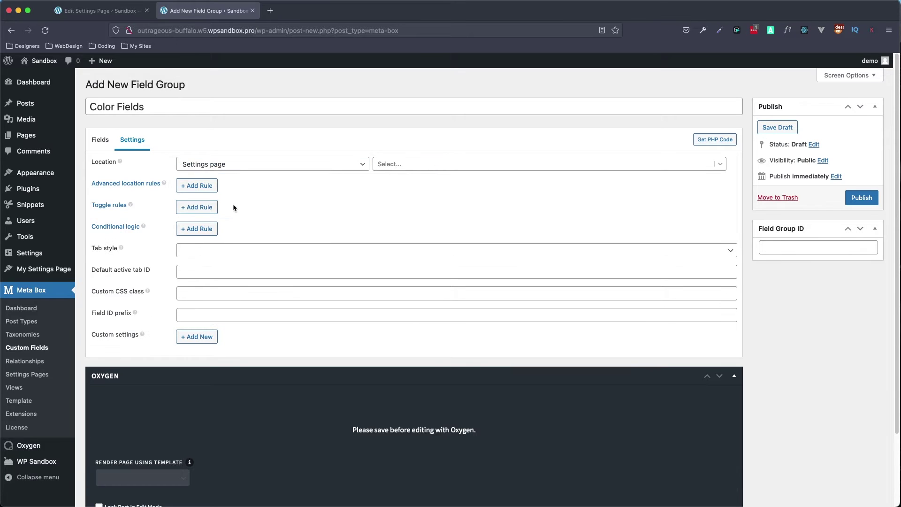
left_click(408, 167)
left_click(394, 186)
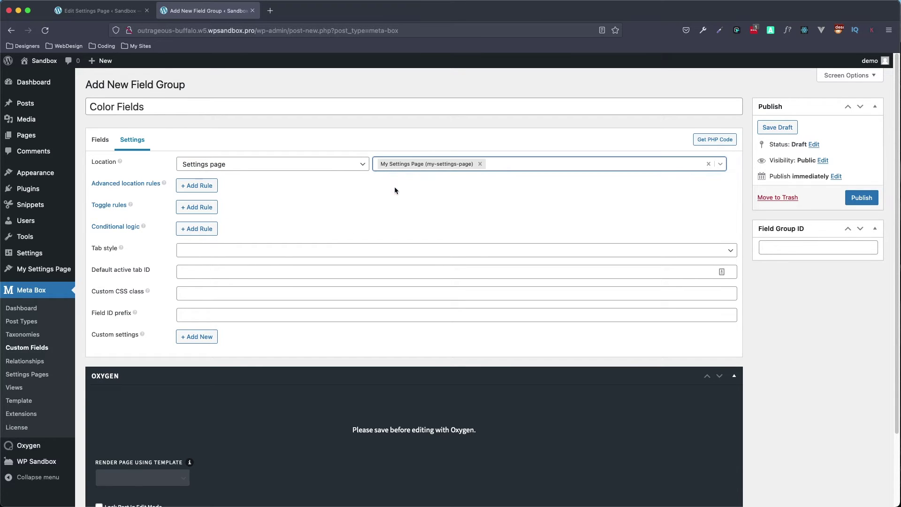
Add a Color Picker field labelled "Primary Color Picker" to the field group and collapse its settings
left_click(101, 141)
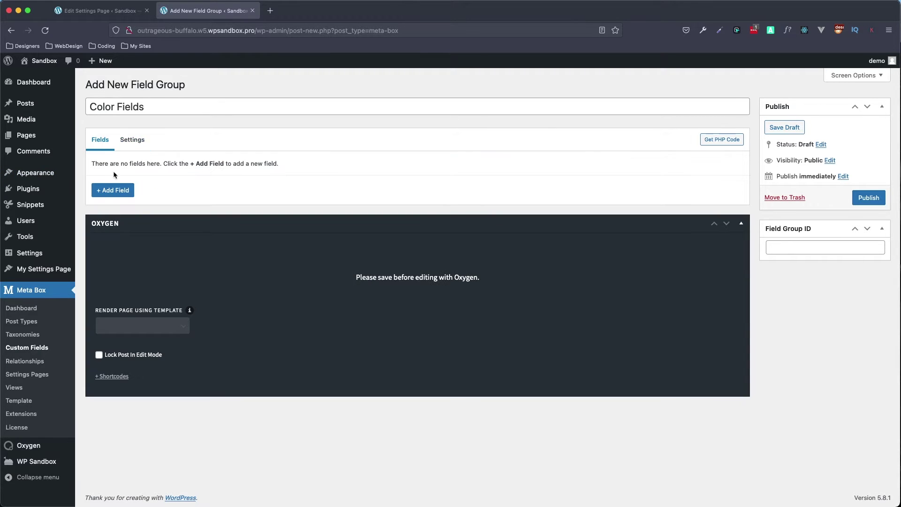
left_click(117, 193)
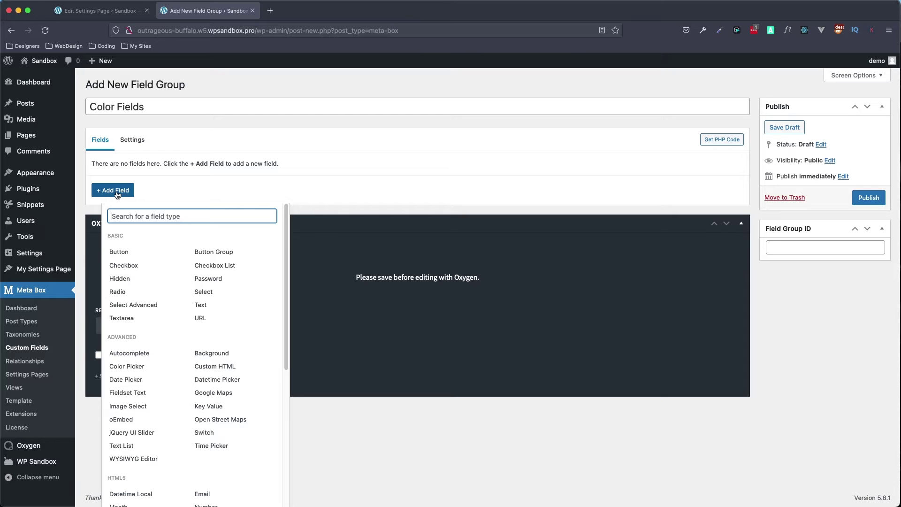
type("col")
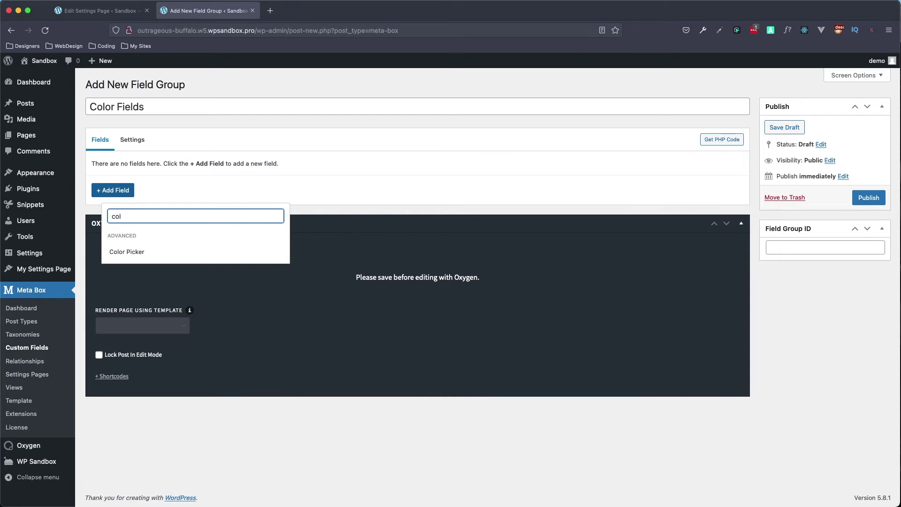
left_click(126, 252)
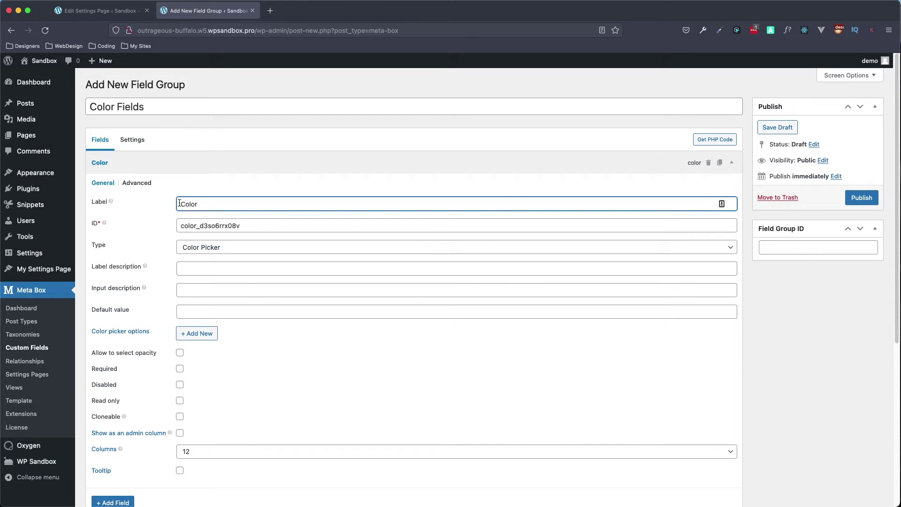
left_click_drag(213, 203, 136, 202)
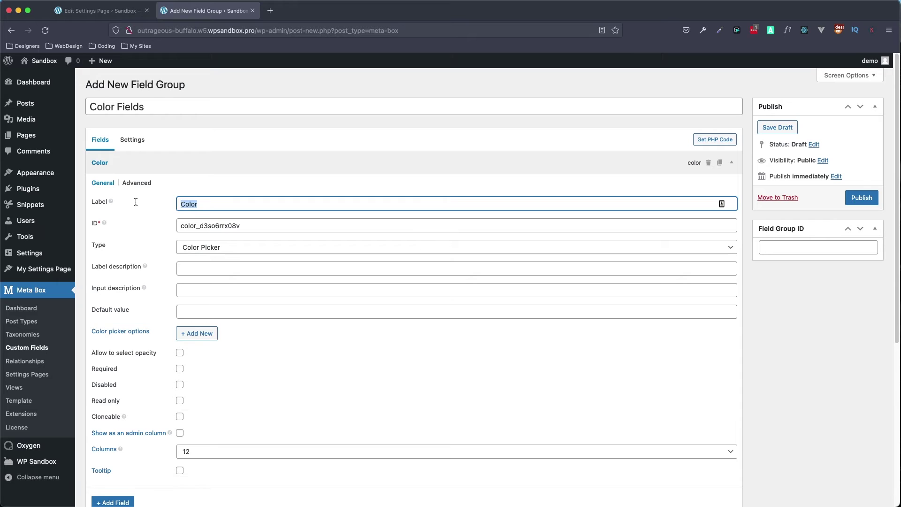
type("Primary")
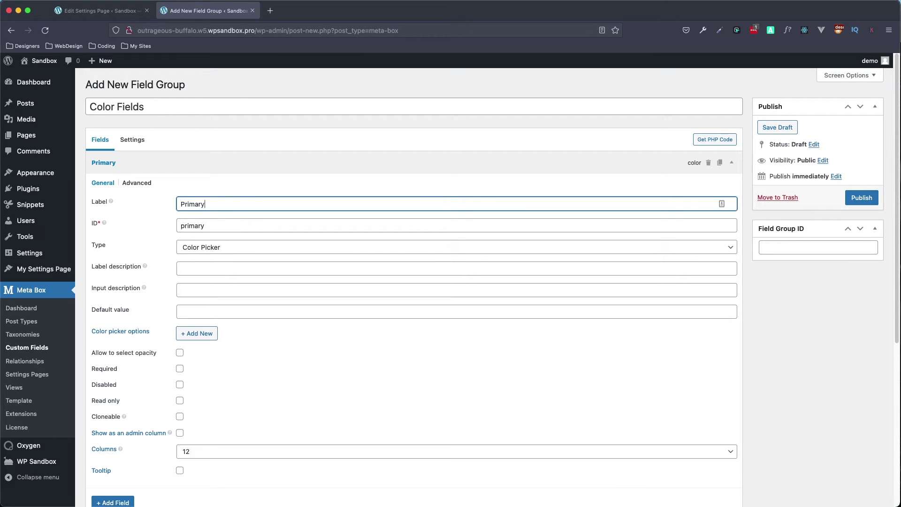
type(" Color Picker")
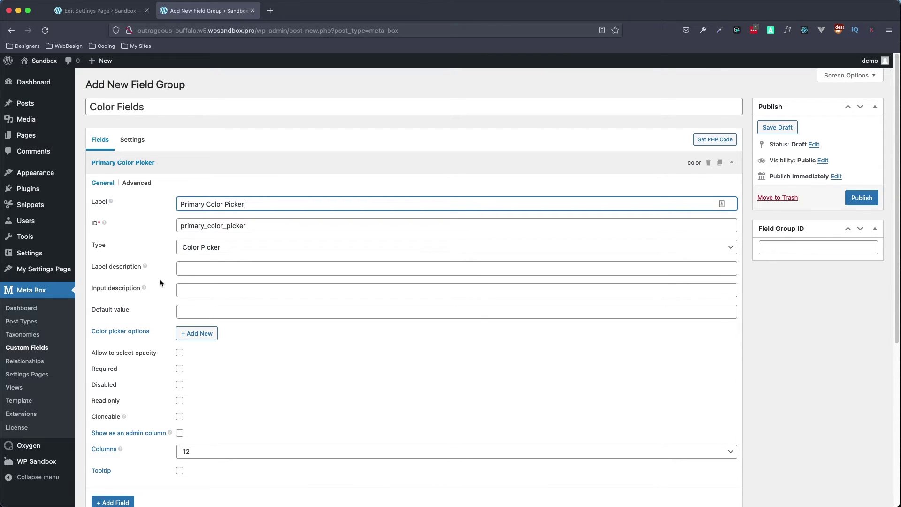
left_click(182, 161)
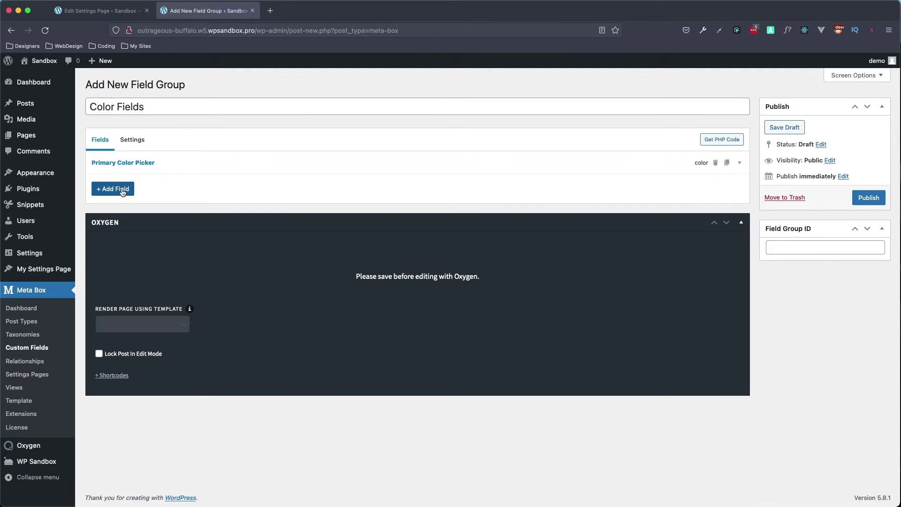
Add a second Color Picker field labelled "Secondary Color Picker" and publish the field group
left_click(123, 191)
type("colo")
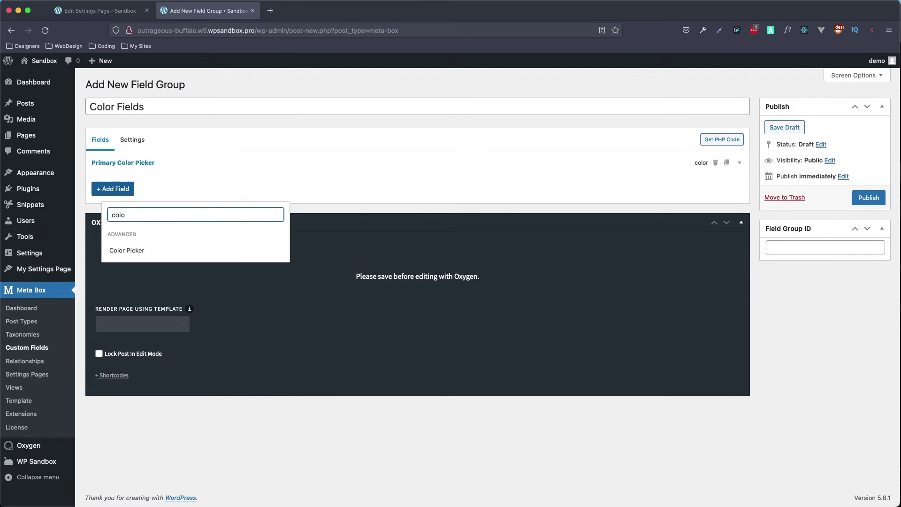
left_click(127, 250)
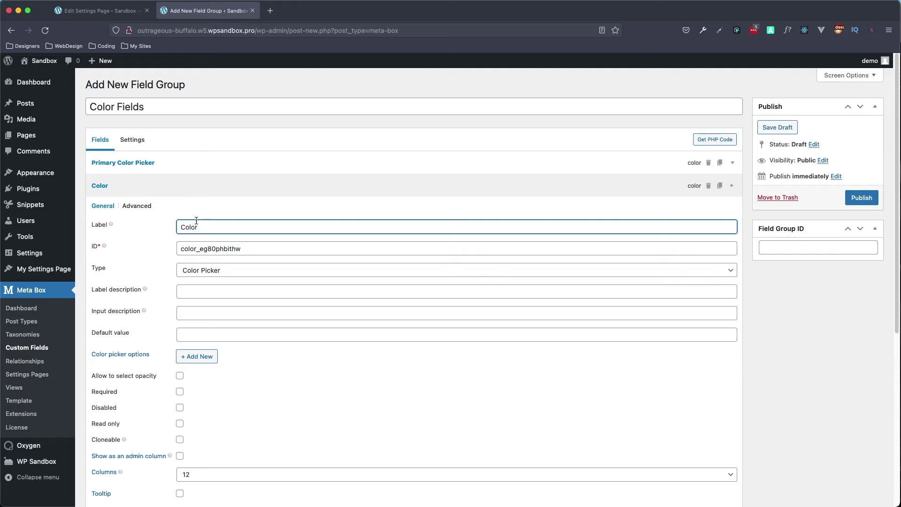
key("super+a")
type("Secondary C")
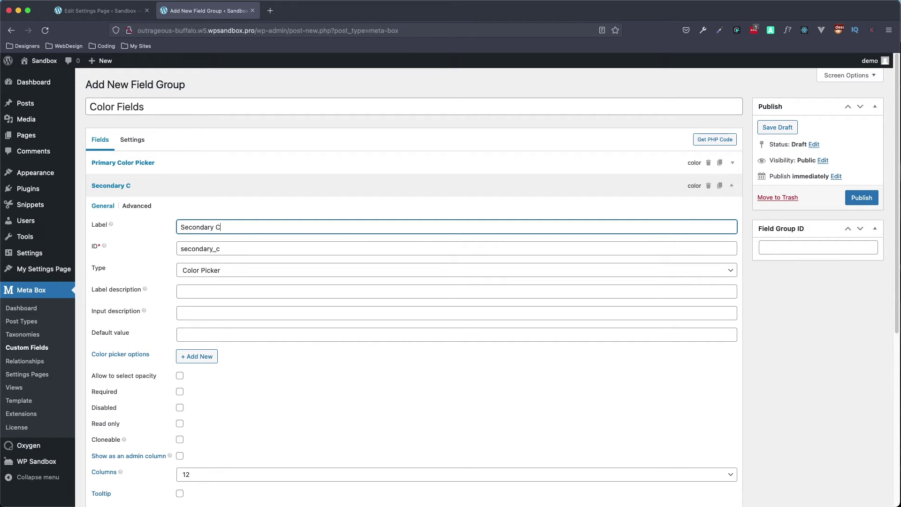
type("olor Picker")
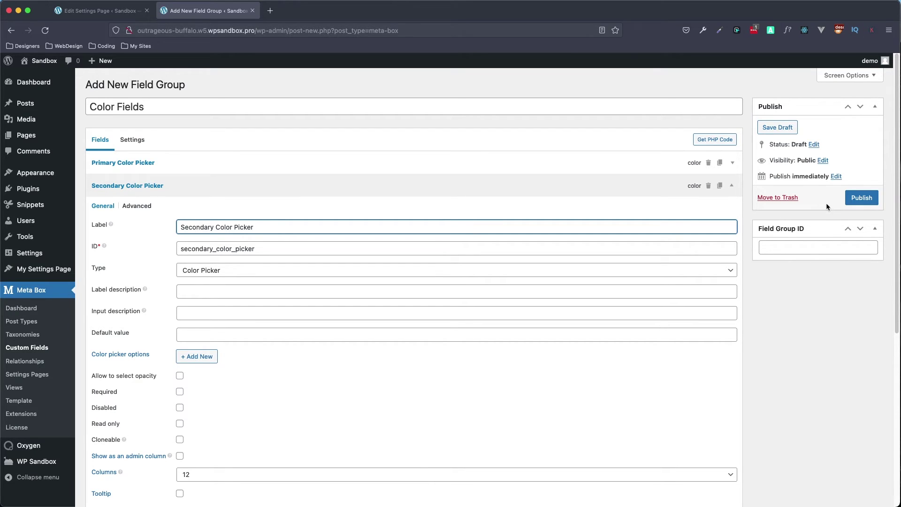
left_click(862, 197)
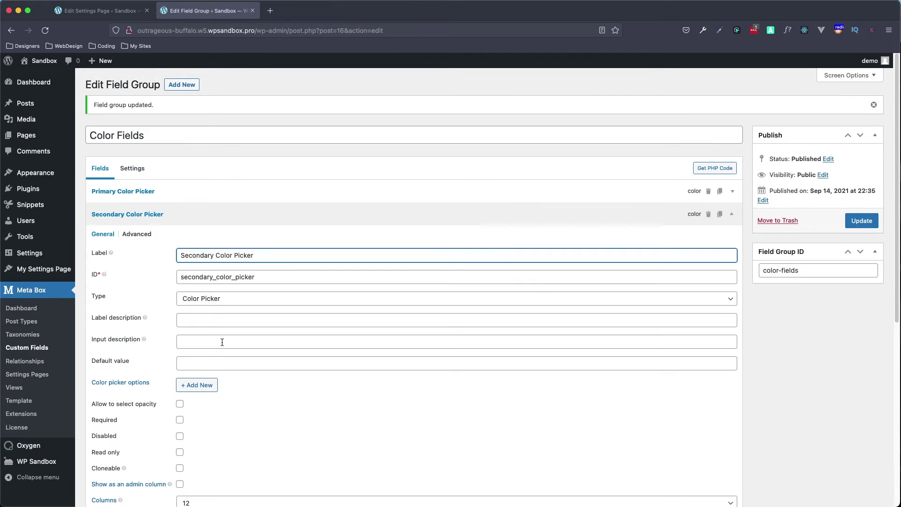
Expand the Primary Color Picker field's settings, and open My Settings Page in a separate browser tab
left_click(201, 191)
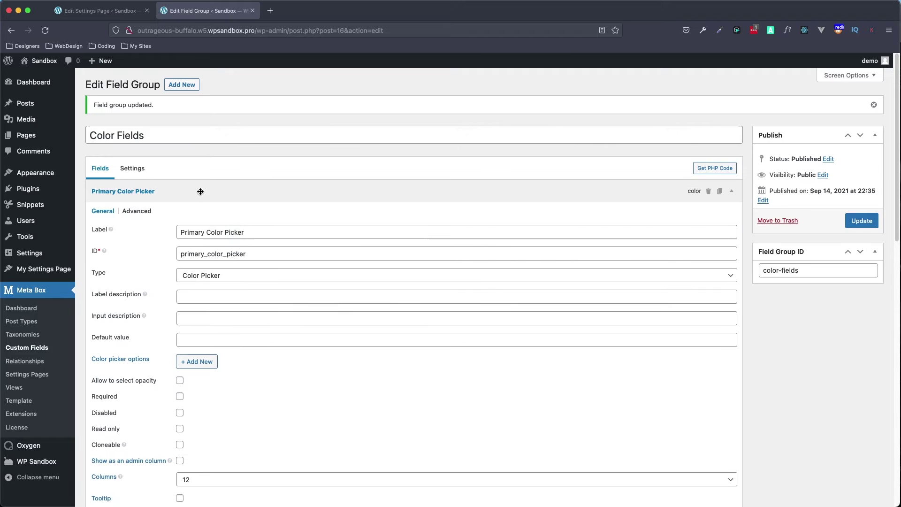
scroll(126, 235, "down", 1)
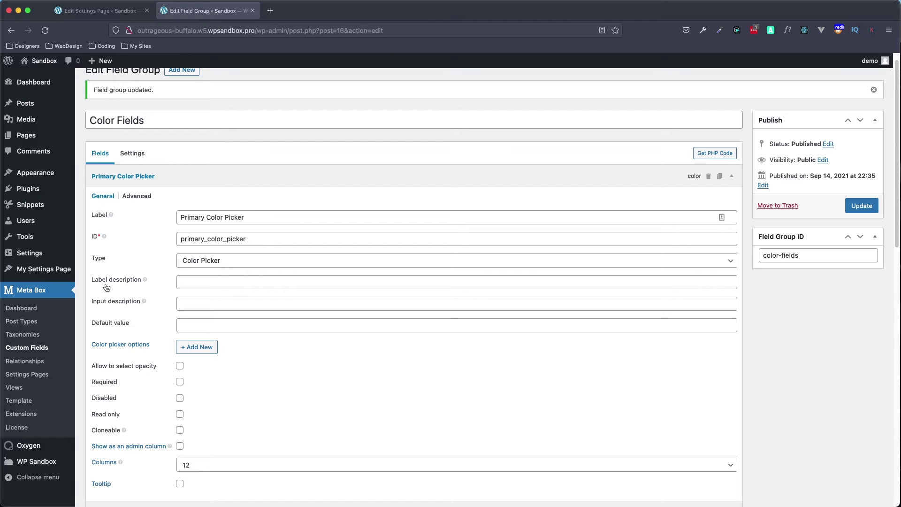
right_click(26, 275)
left_click(65, 276)
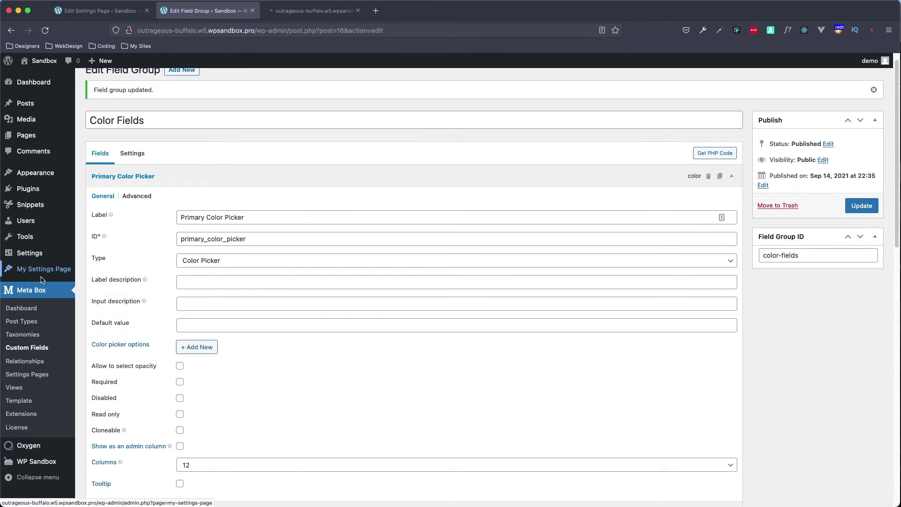
left_click(292, 13)
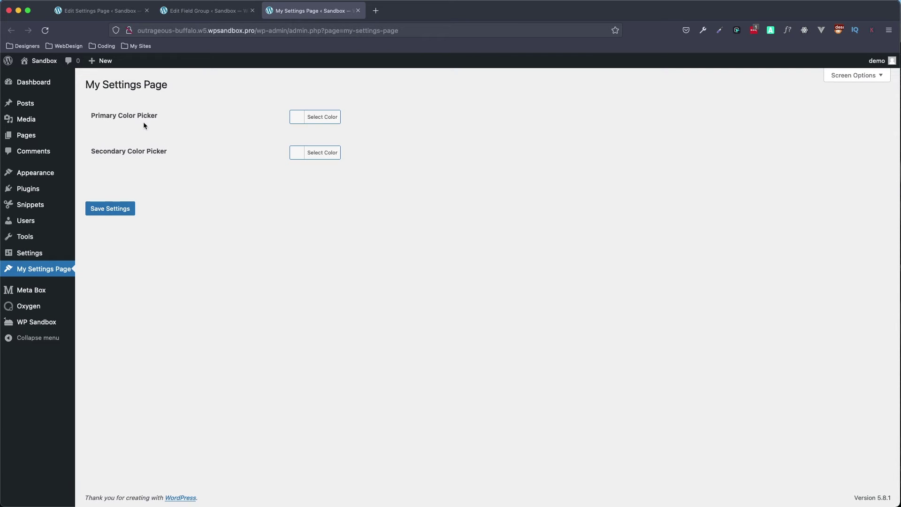
Set the Primary Color Picker to the preset purple swatch and close its palette
left_click(299, 121)
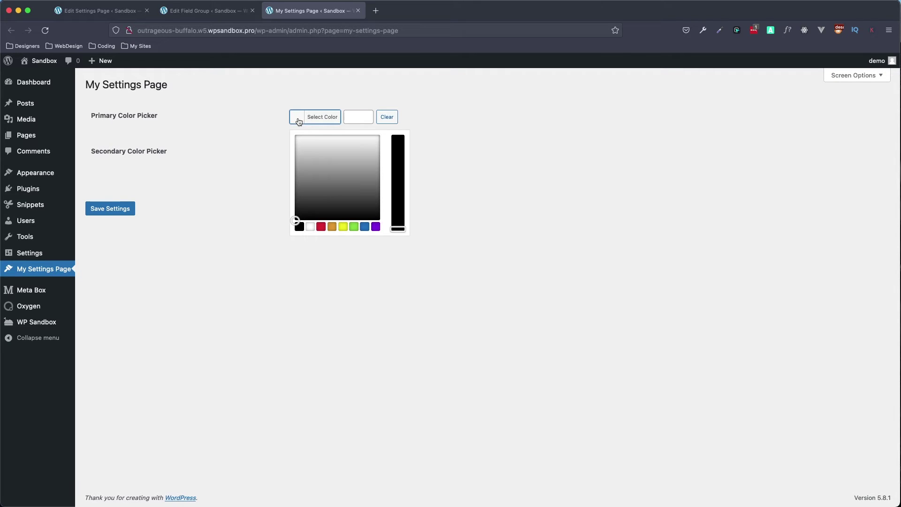
left_click(375, 227)
left_click(234, 229)
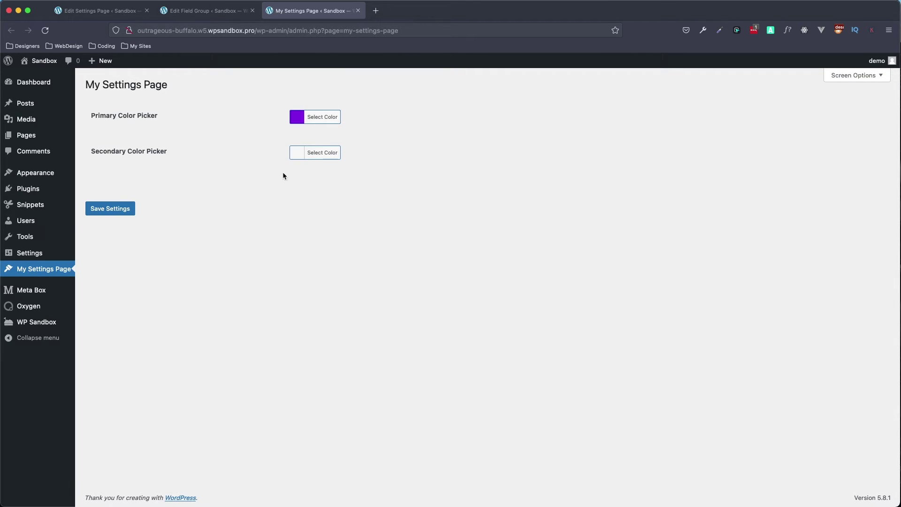
Set the Secondary Color Picker to a bright green and save the settings page
left_click(299, 153)
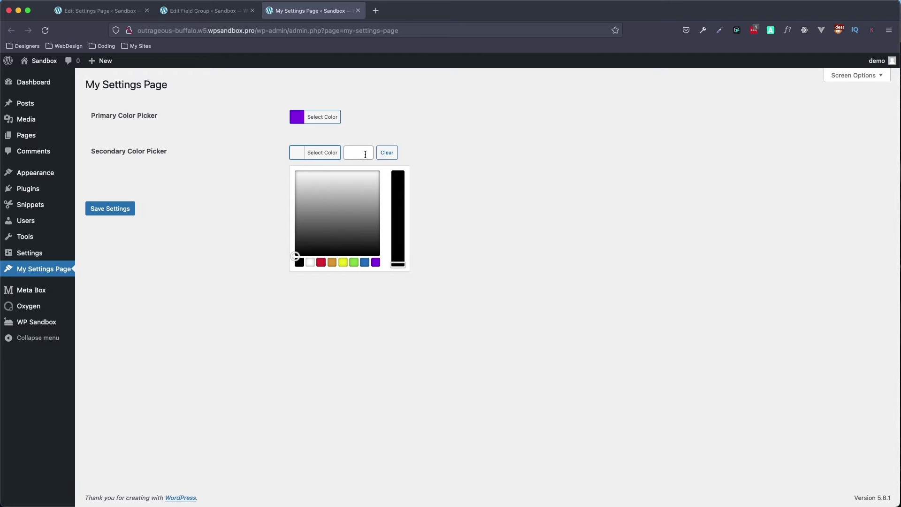
left_click(307, 188)
left_click(395, 196)
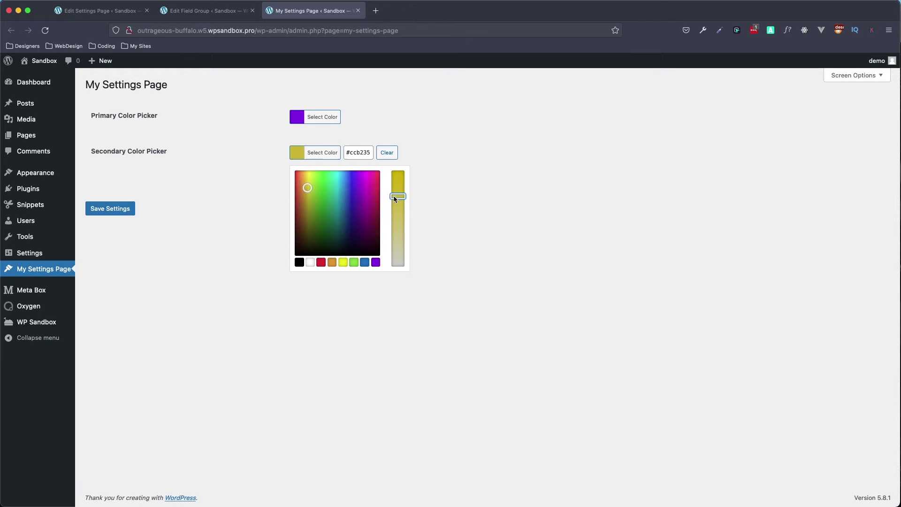
left_click_drag(394, 197, 398, 186)
left_click_drag(307, 188, 320, 184)
left_click(213, 242)
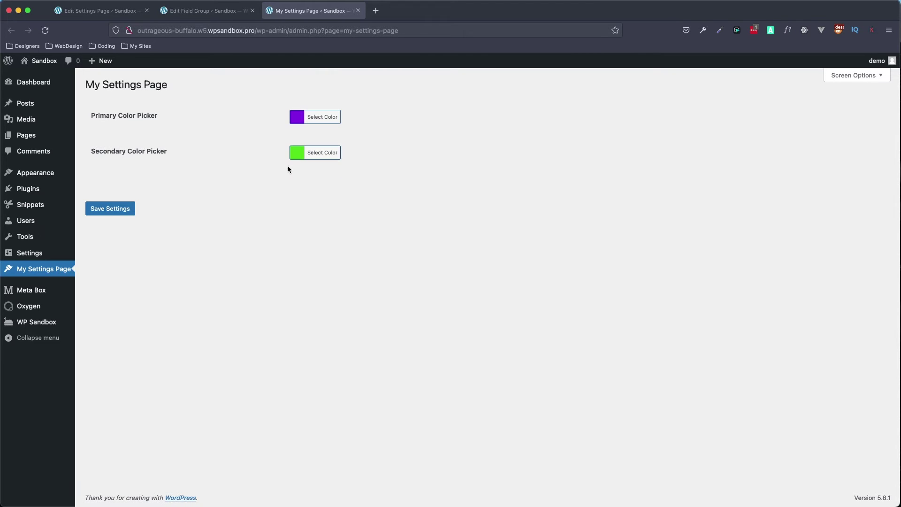
left_click(123, 212)
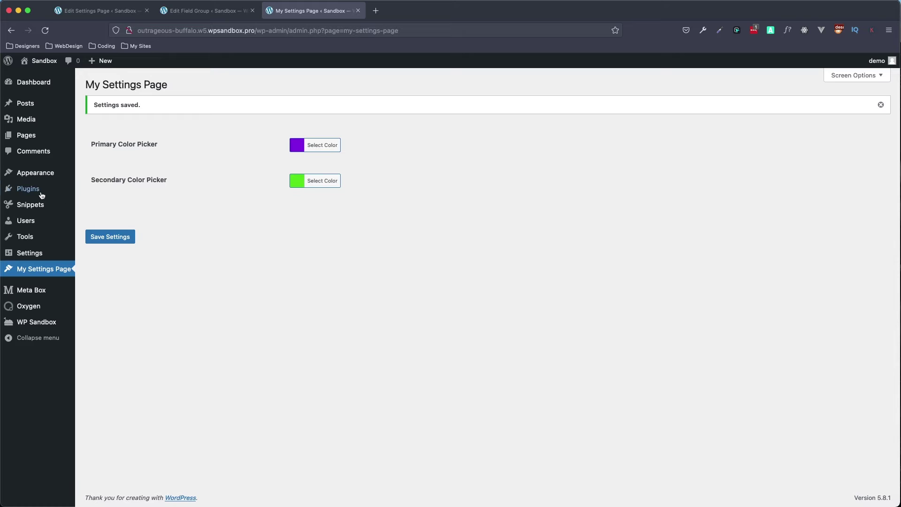
Create a new snippet titled "Color Picker Code" with wp_head code that fills the --primary and --secondary CSS variables from the settings page fields
mouse_move(28, 208)
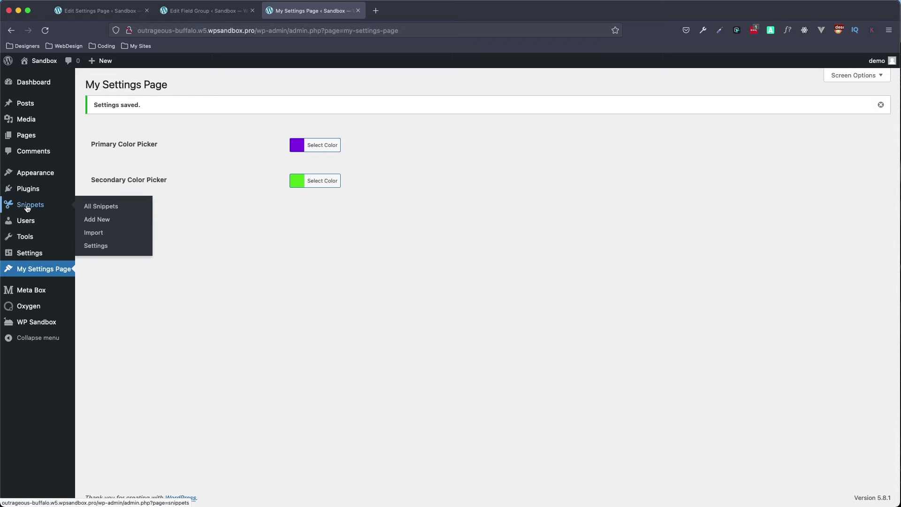
left_click(104, 221)
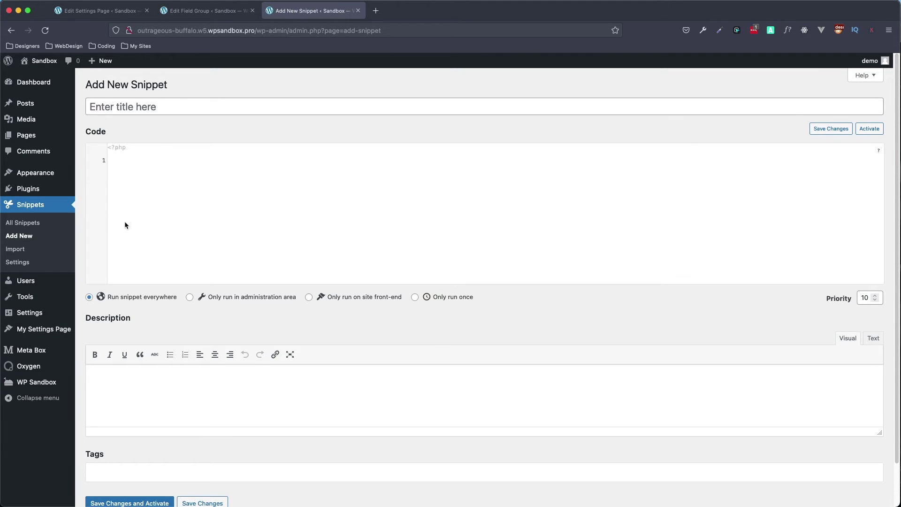
left_click(178, 106)
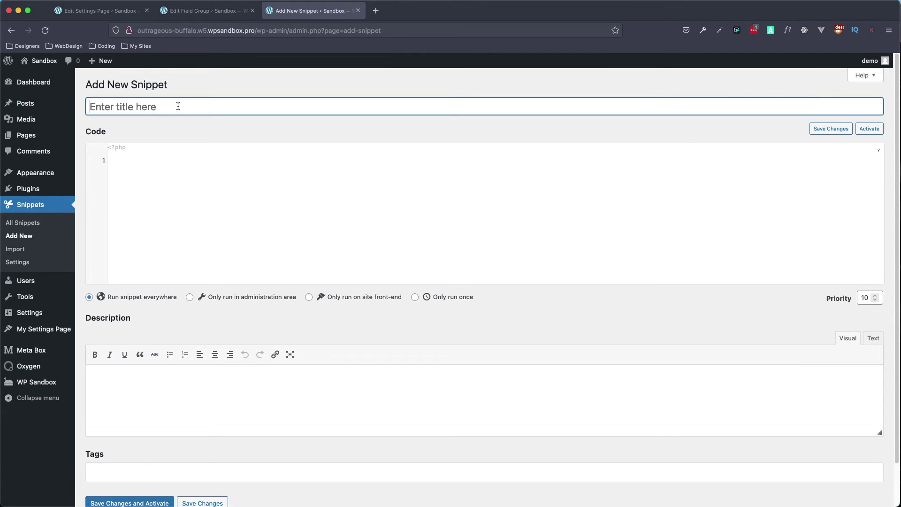
type("Color Picker C")
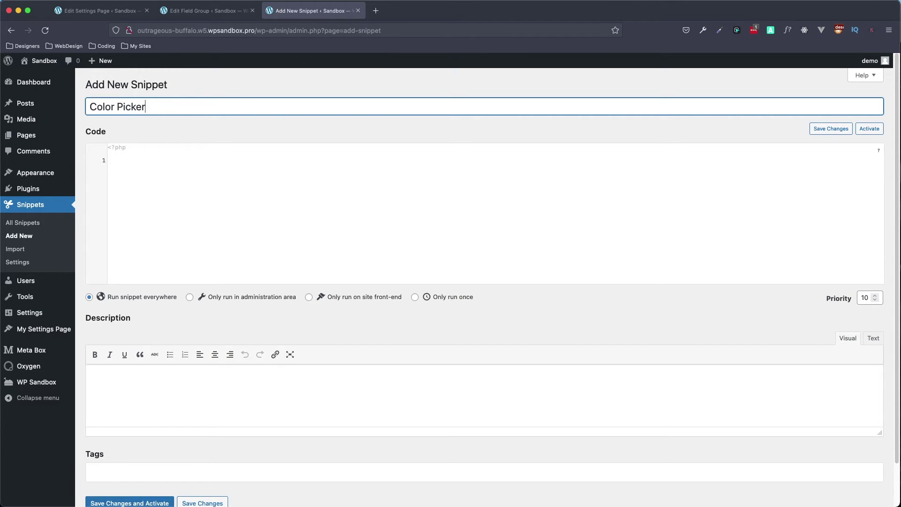
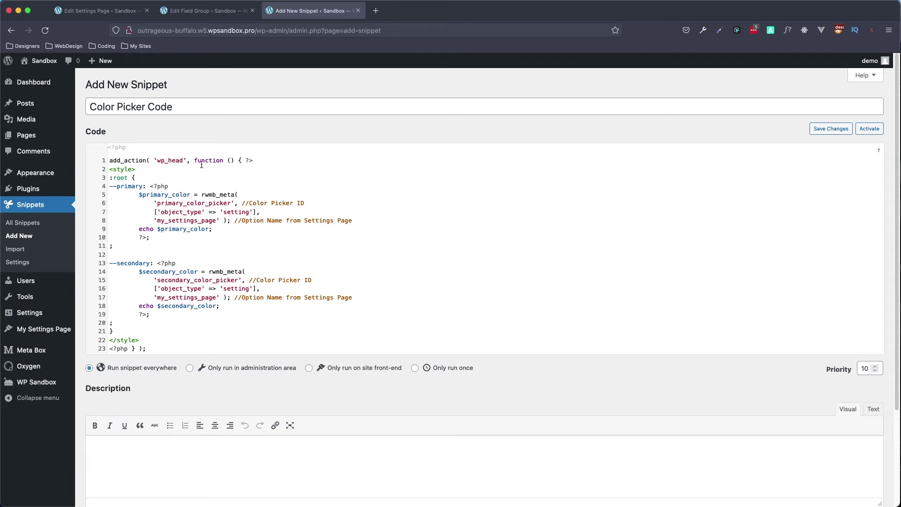
Examine the snippet's style block, its :root selector and the PHP that fills the --primary variable
left_click_drag(136, 169, 107, 168)
left_click(143, 169)
left_click_drag(128, 178, 109, 187)
left_click(177, 186)
left_click_drag(150, 186, 157, 238)
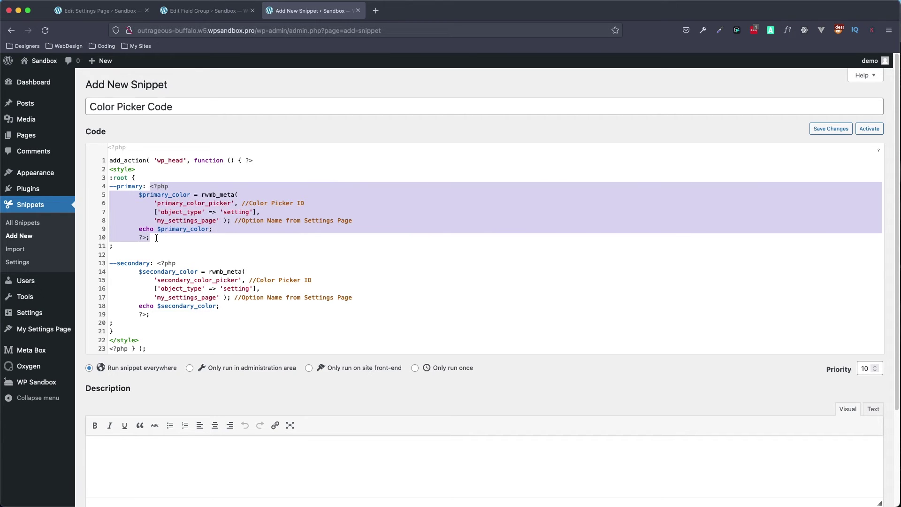
left_click(204, 241)
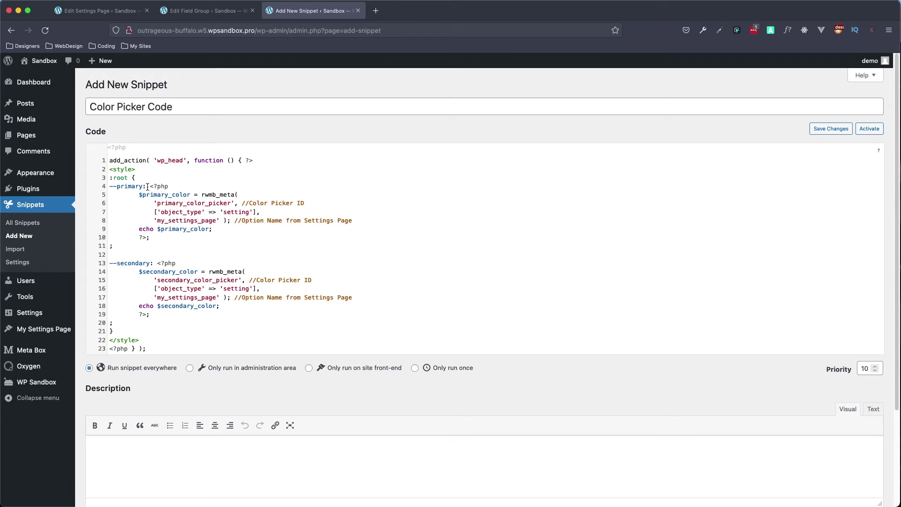
left_click_drag(151, 186, 166, 187)
left_click(164, 194)
key("Up")
key("Left")
key("Left")
key("Down")
Check the Primary Color Picker field's ID in the Color Fields group, and return to the snippet
left_click(205, 10)
left_click(267, 239)
left_click_drag(267, 239, 157, 242)
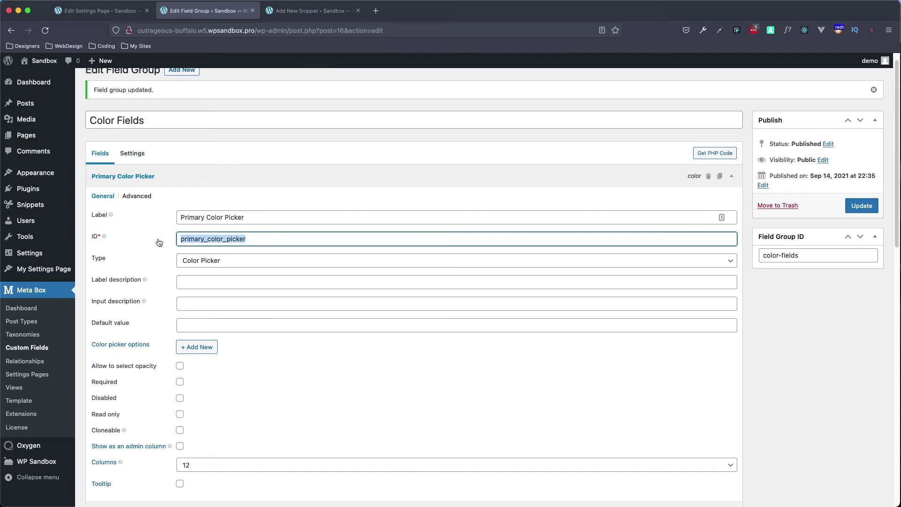
left_click(291, 11)
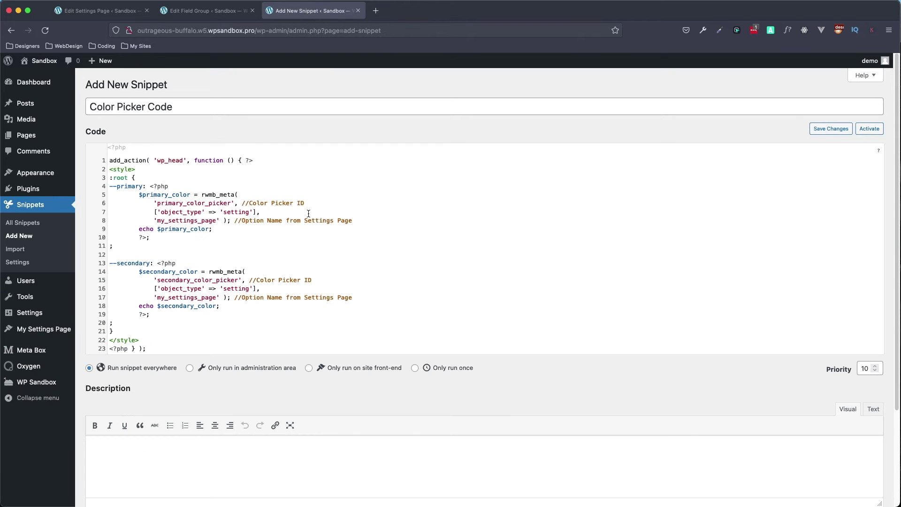
Examine the ID, object type and option name arguments in the snippet, checking the option name on the Edit Settings Page screen
left_click_drag(306, 202, 241, 203)
left_click(284, 205)
left_click_drag(266, 212, 154, 212)
left_click(265, 212)
left_click(111, 11)
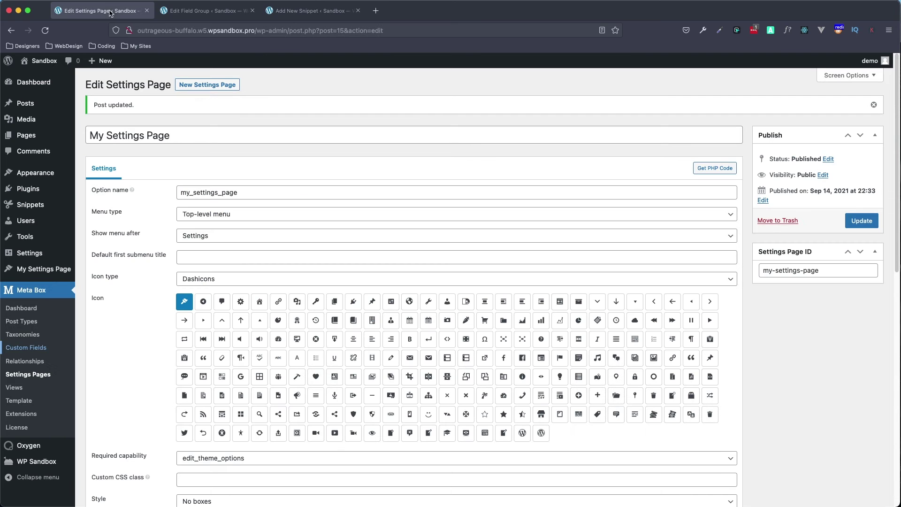
left_click_drag(250, 193, 162, 194)
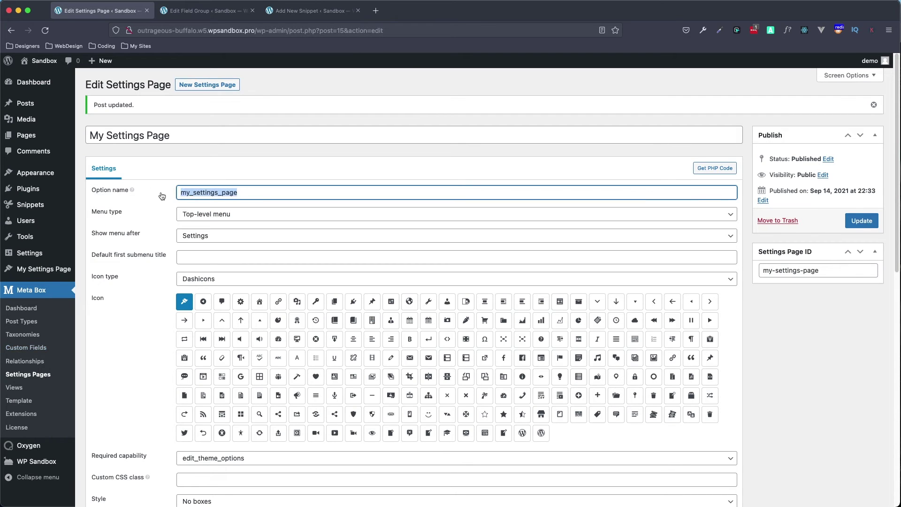
left_click(294, 11)
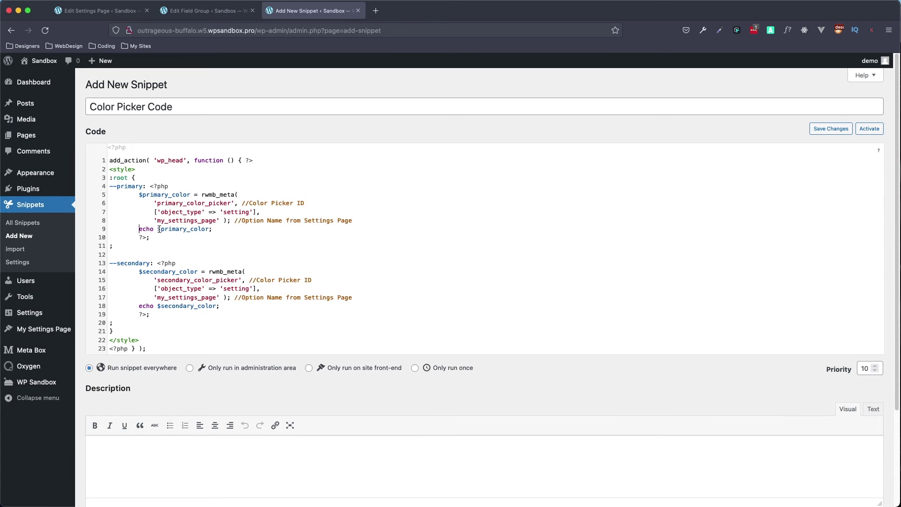
Examine the closing PHP tag of the --primary block and the --secondary block in the snippet
left_click_drag(151, 237, 137, 238)
left_click(158, 237)
scroll(135, 257, "down", 1)
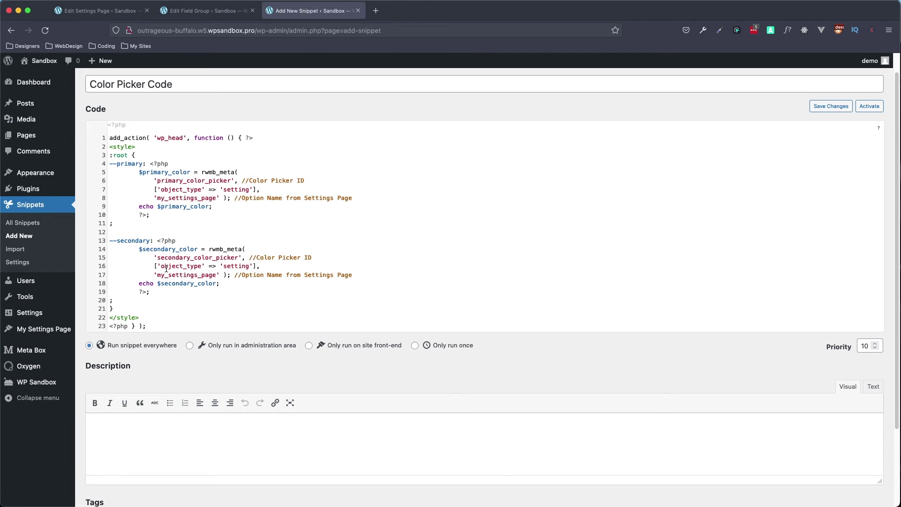
Open the Meta Box documentation from metabox.io in a new tab and go to the MB Settings Page extension article
left_click(375, 11)
type("metabox.io")
key("Return")
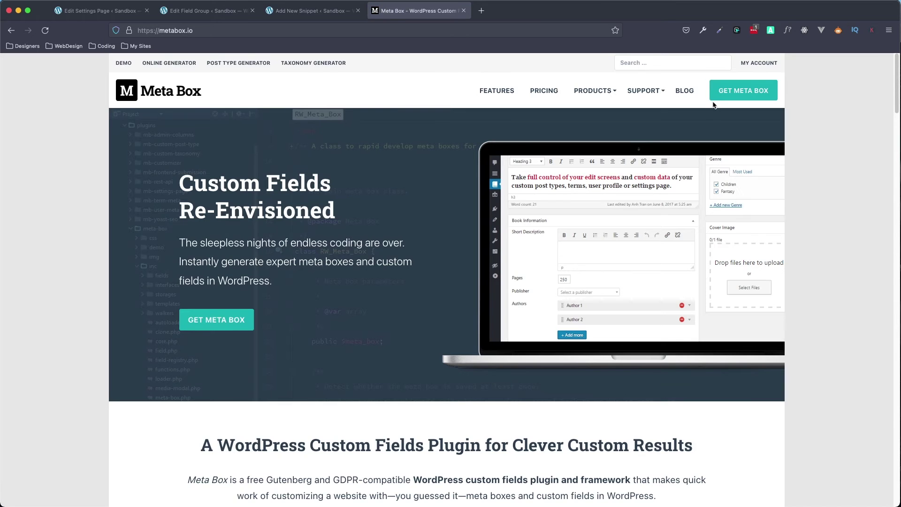
mouse_move(658, 94)
left_click(655, 109)
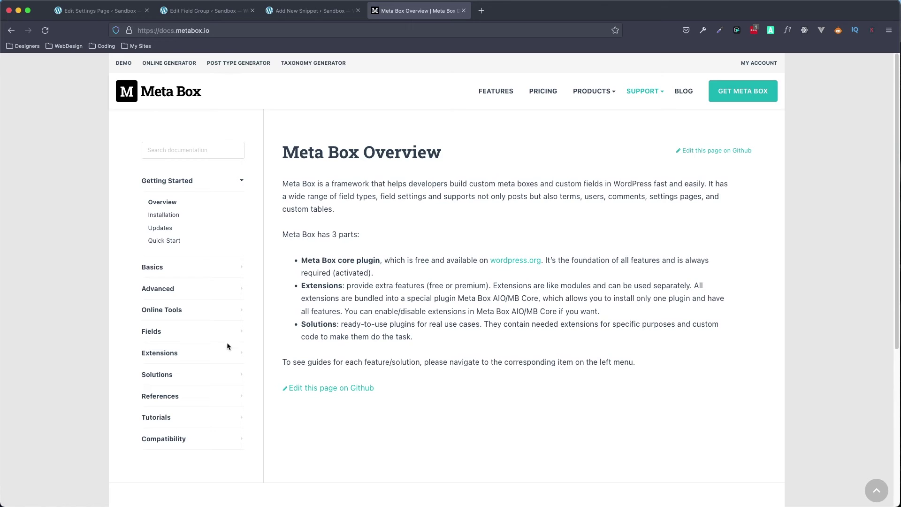
left_click(238, 352)
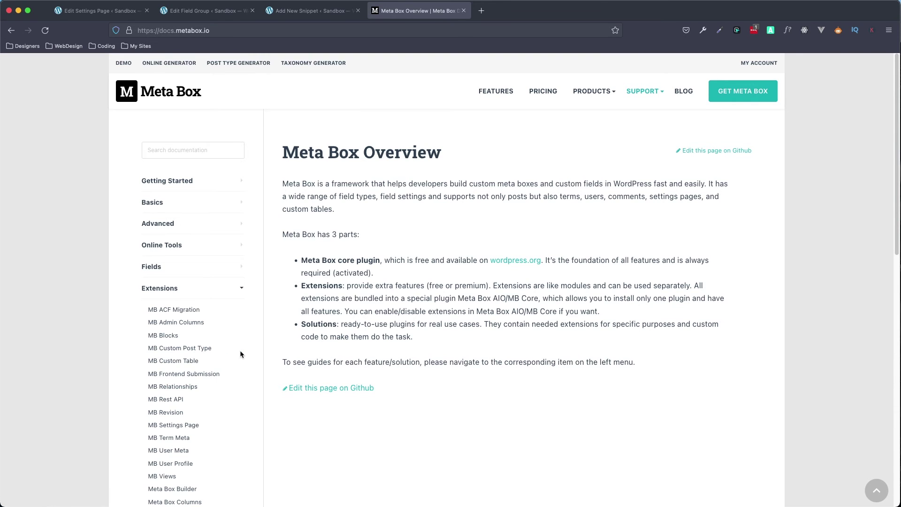
left_click(175, 426)
Find the Getting Field Value section and examine its rwmb_meta() example for settings pages
scroll(893, 77, "down", 2)
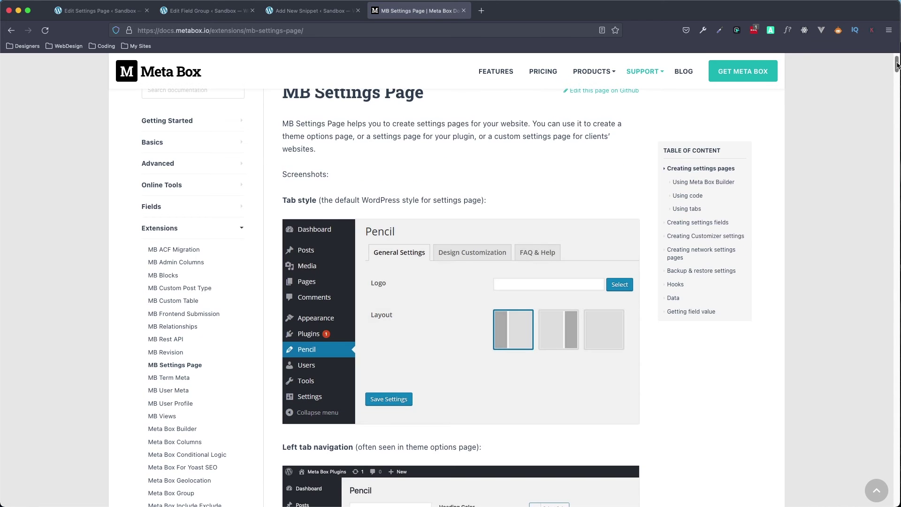
left_click_drag(895, 66, 871, 493)
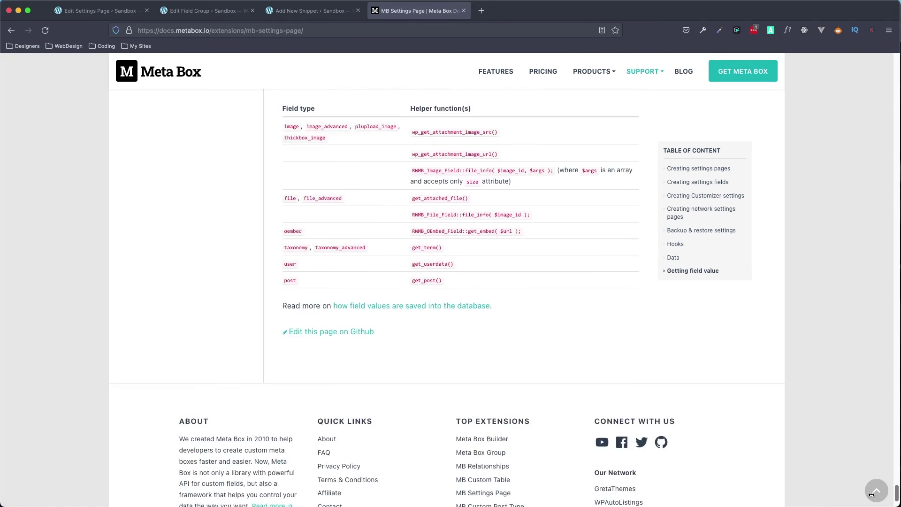
scroll(421, 348, "up", 10)
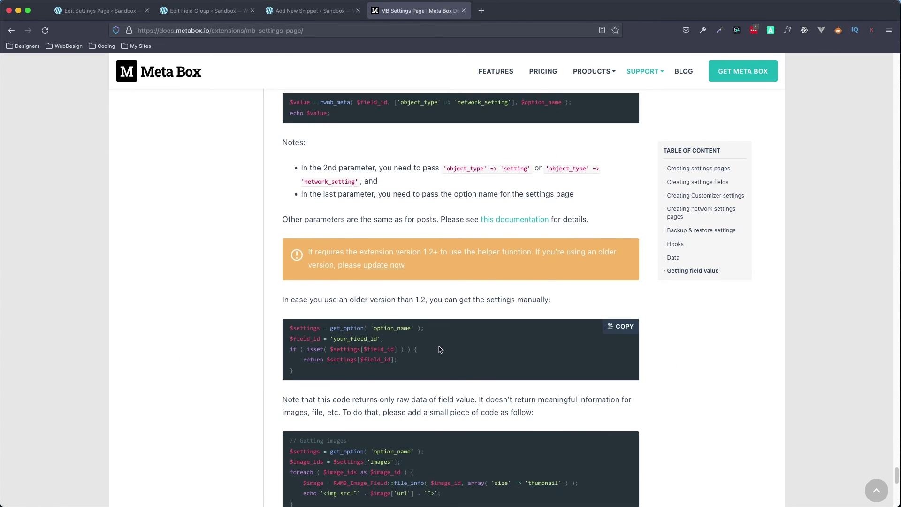
scroll(440, 349, "up", 5)
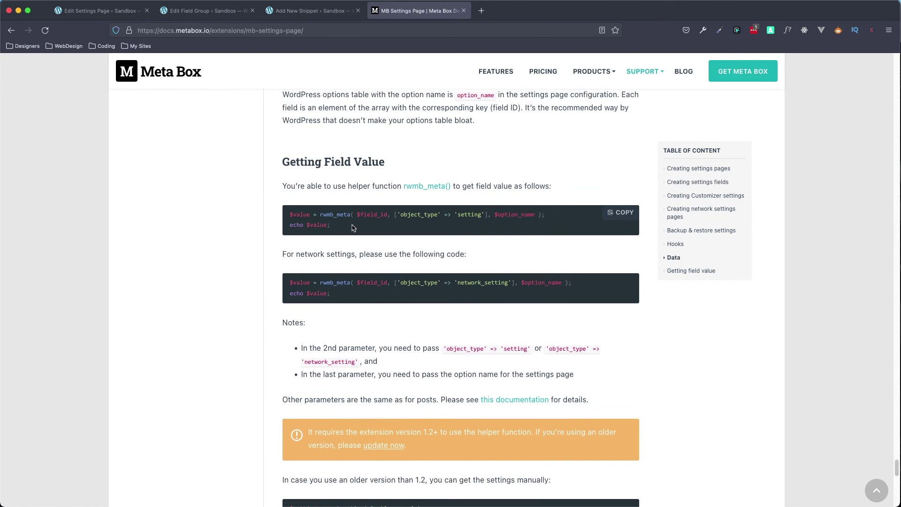
left_click_drag(347, 229, 288, 216)
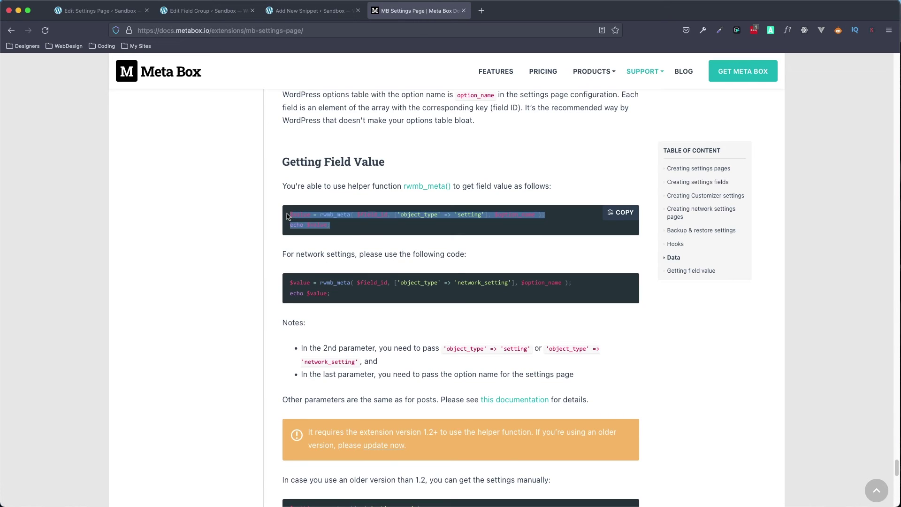
left_click(321, 196)
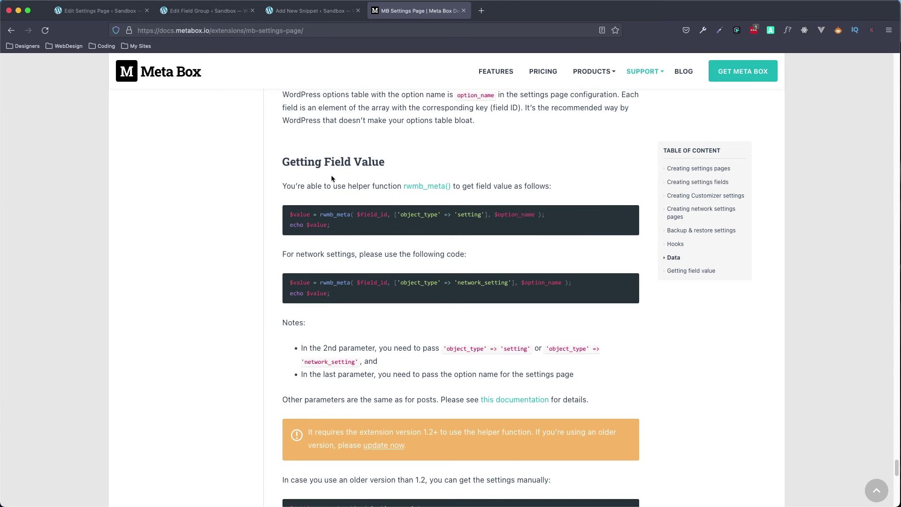
left_click_drag(360, 229, 284, 215)
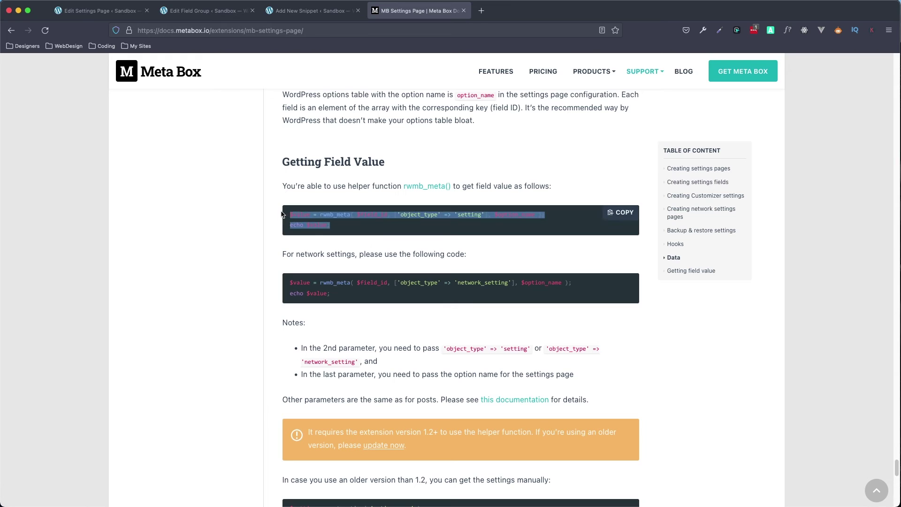
left_click(406, 228)
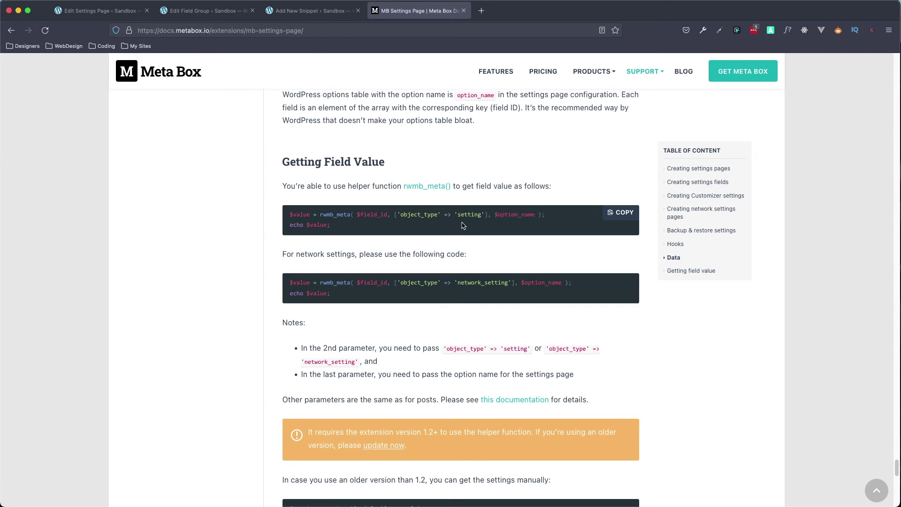
Compare the snippet's PHP block for --primary with the rwmb_meta() example in the documentation
left_click(310, 13)
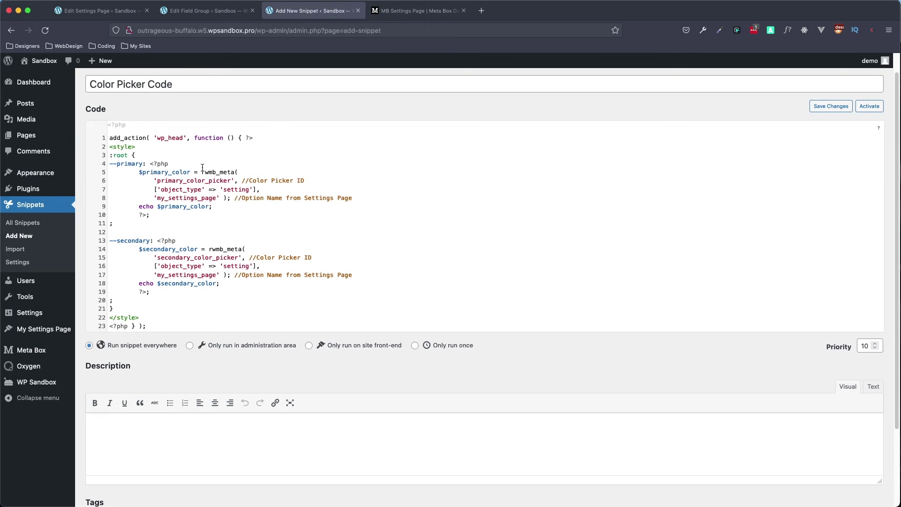
left_click_drag(150, 216, 152, 165)
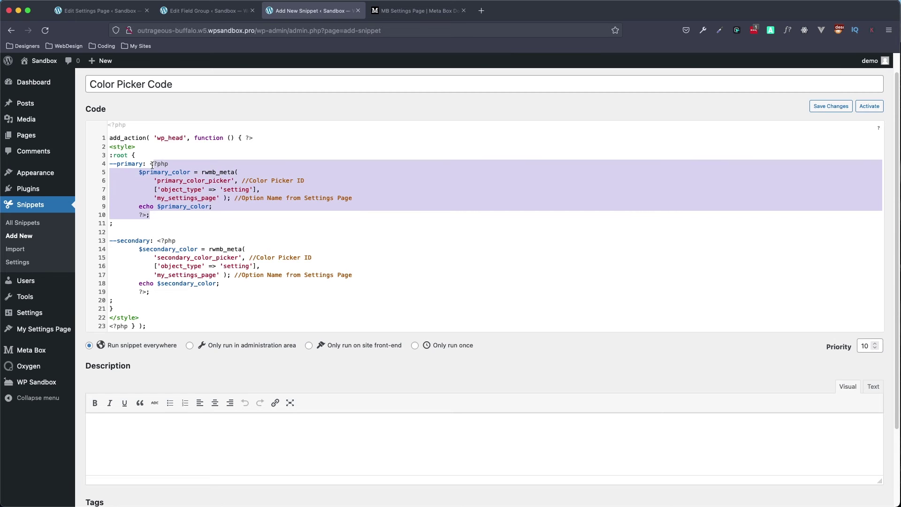
left_click(176, 174)
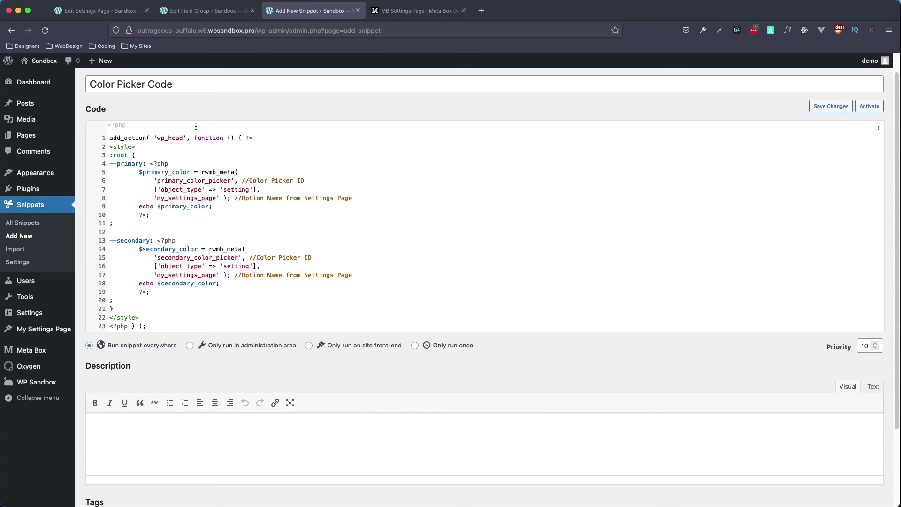
left_click(403, 11)
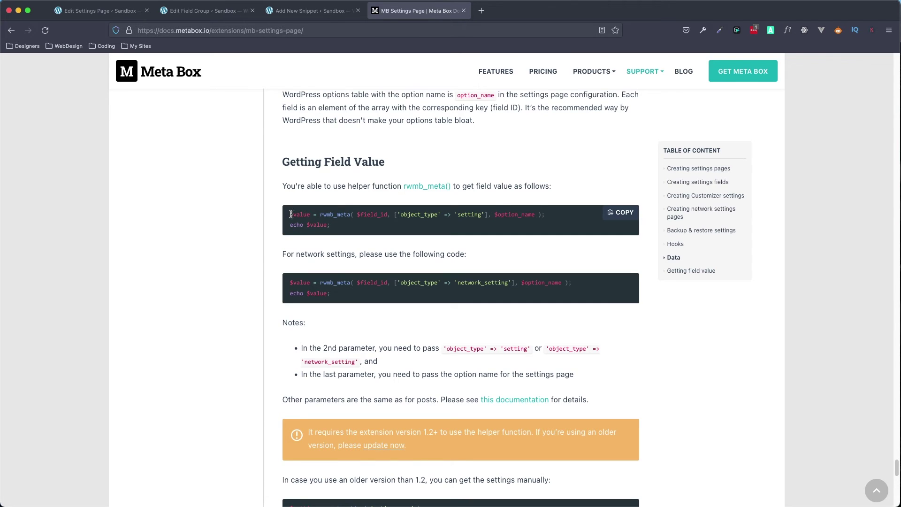
Return to the Color Picker Code snippet, then save and activate it
left_click(328, 12)
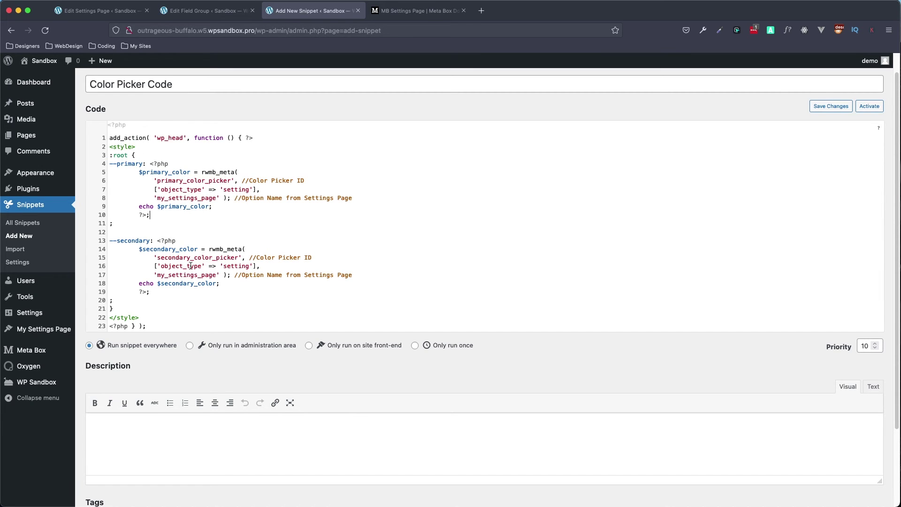
scroll(192, 264, "down", 3)
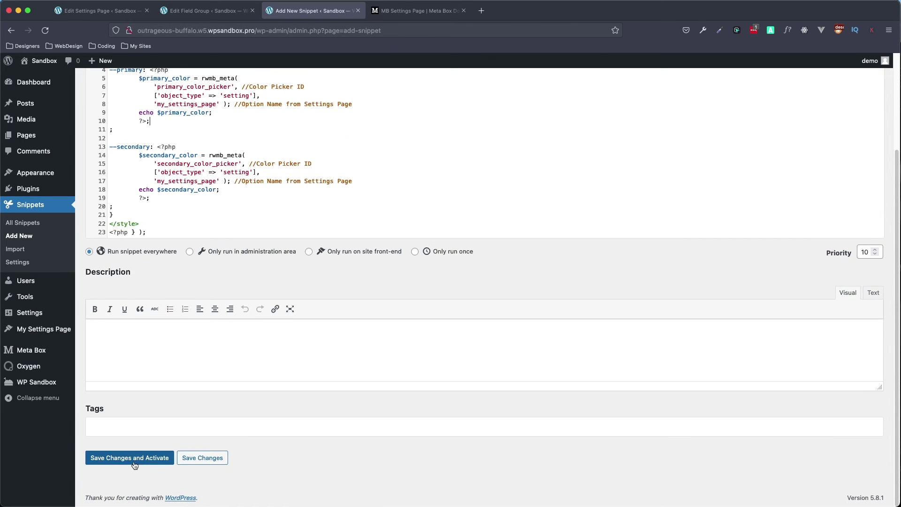
left_click(134, 462)
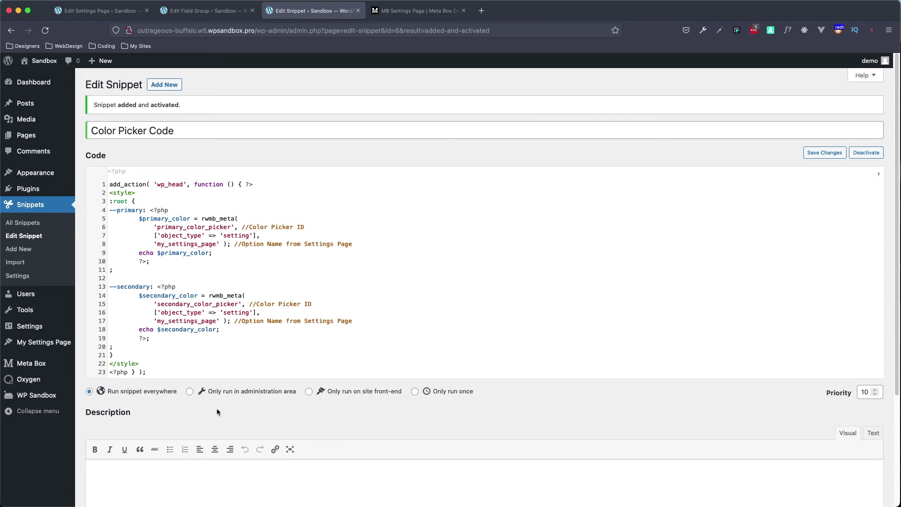
Open the Pages list in a new tab and open the Home front page for editing in Oxygen
right_click(30, 136)
left_click(49, 140)
left_click(412, 12)
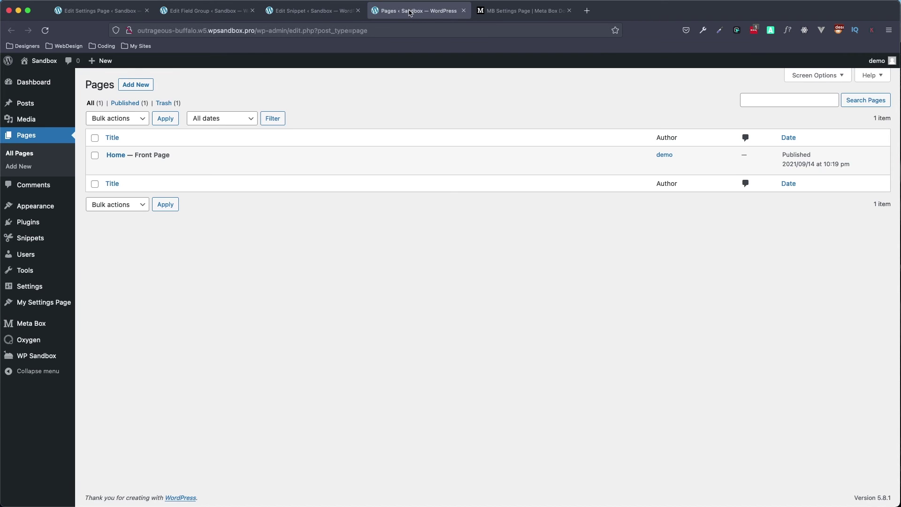
mouse_move(117, 155)
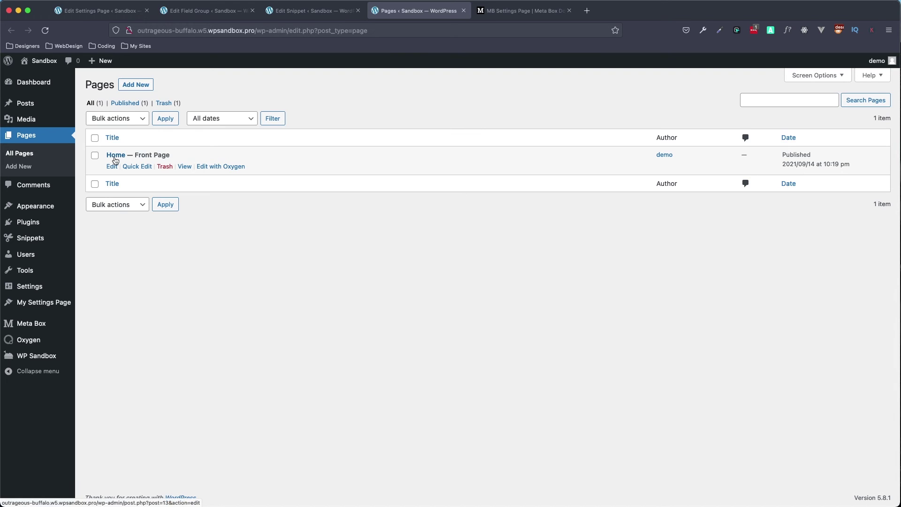
right_click(225, 168)
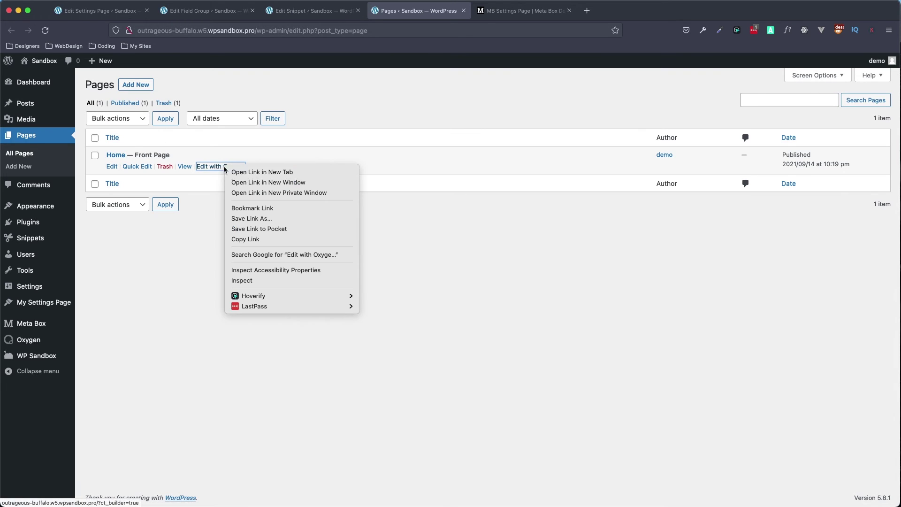
left_click(192, 215)
left_click(221, 165)
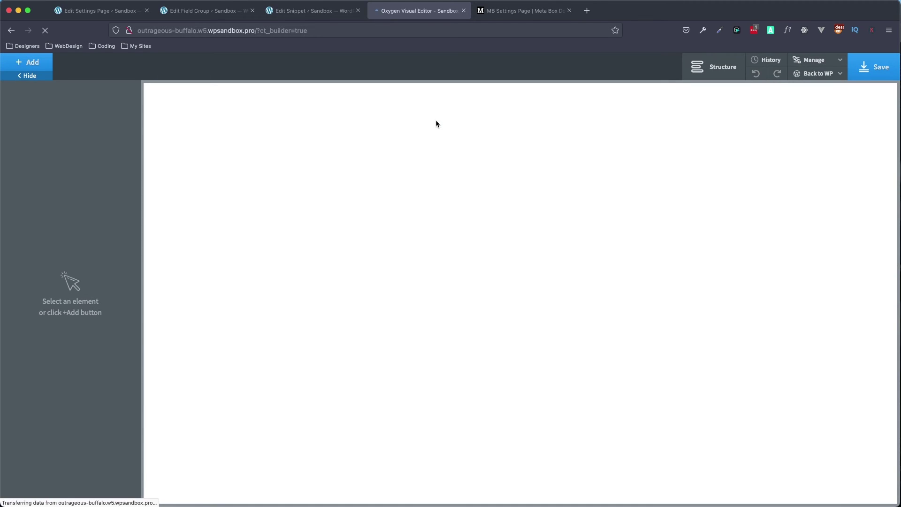
Show the page structure and add two sections to the page body
left_click(735, 74)
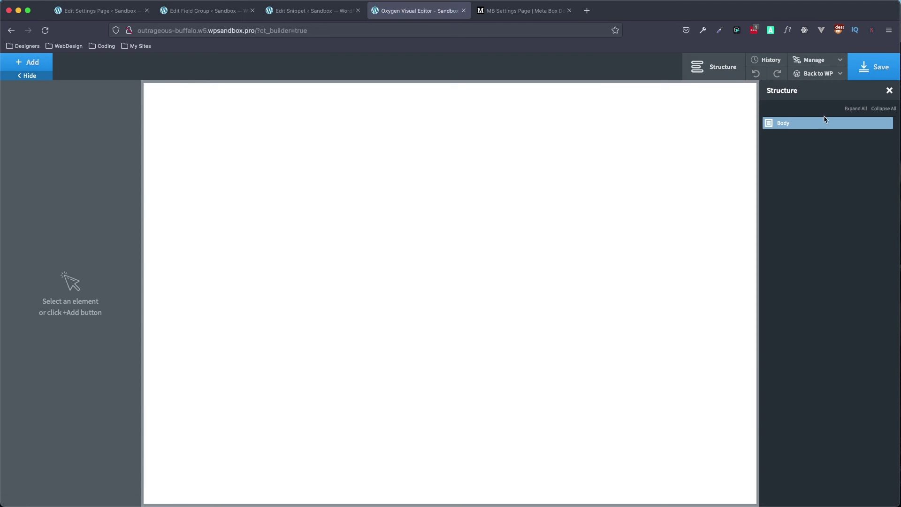
left_click(13, 68)
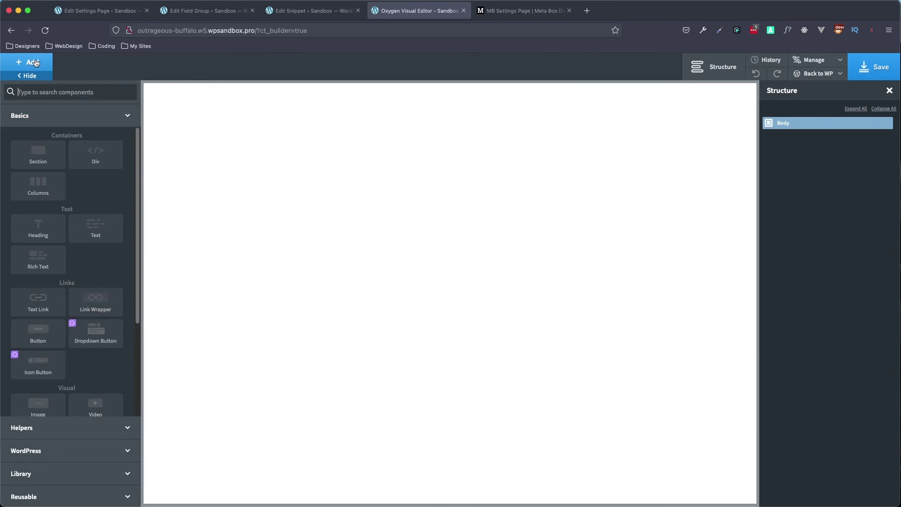
left_click(47, 159)
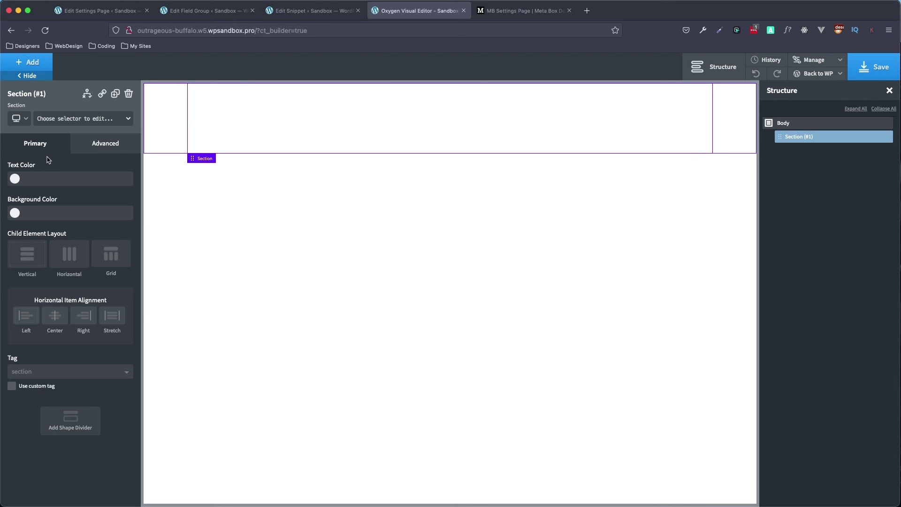
left_click(30, 63)
left_click(37, 157)
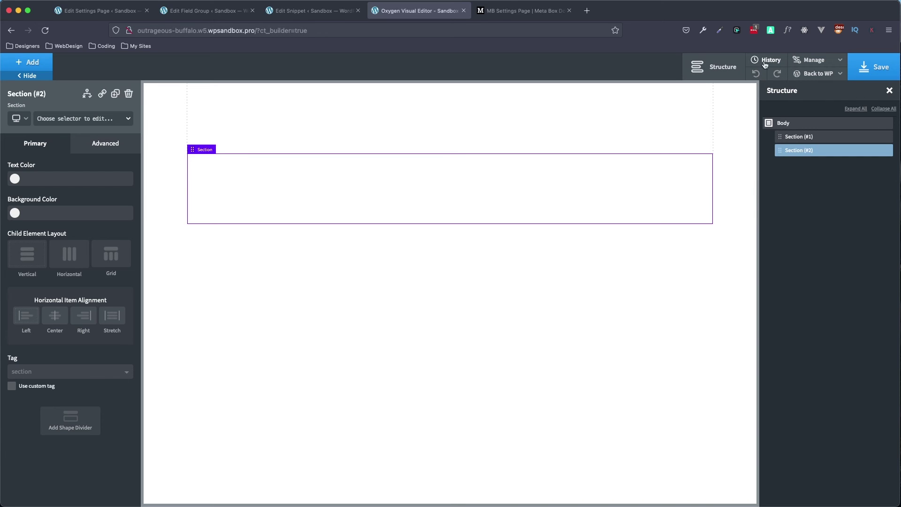
Add a global color named Primary with the value var(--primary) to the Global Colors set
left_click(826, 64)
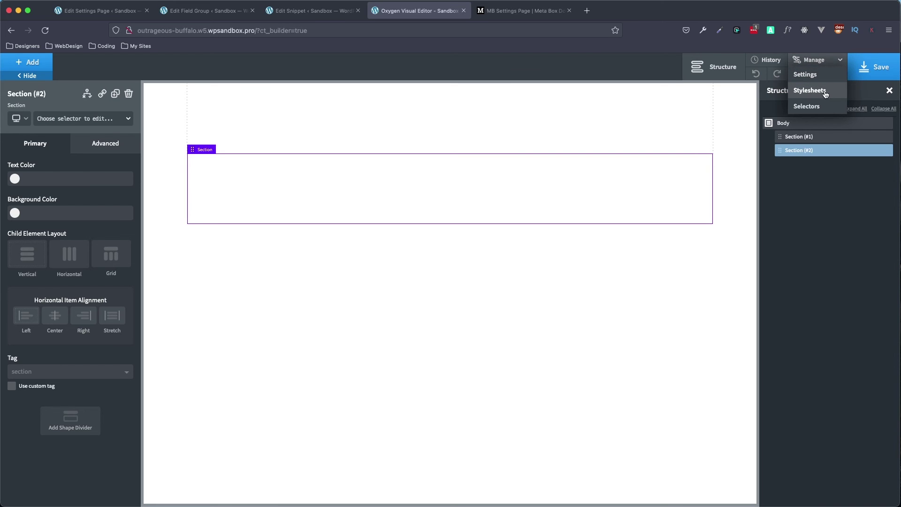
left_click(821, 75)
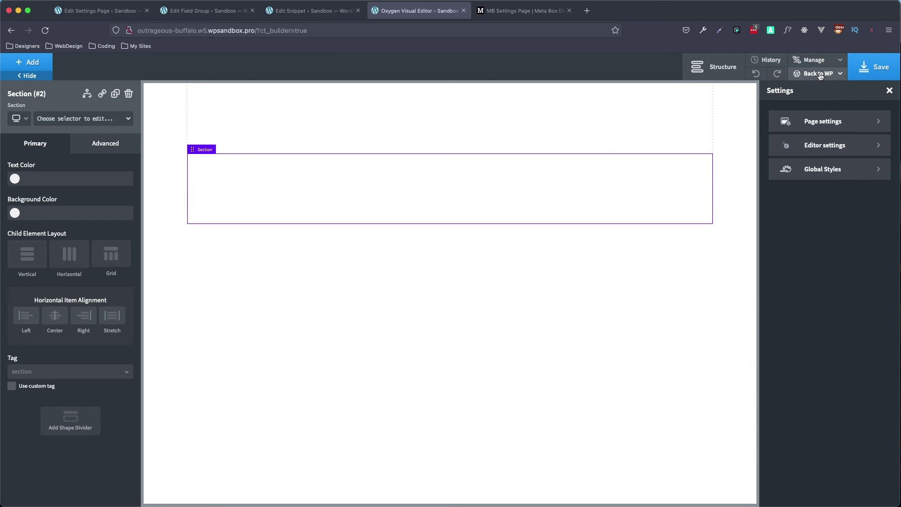
left_click(825, 175)
left_click(826, 156)
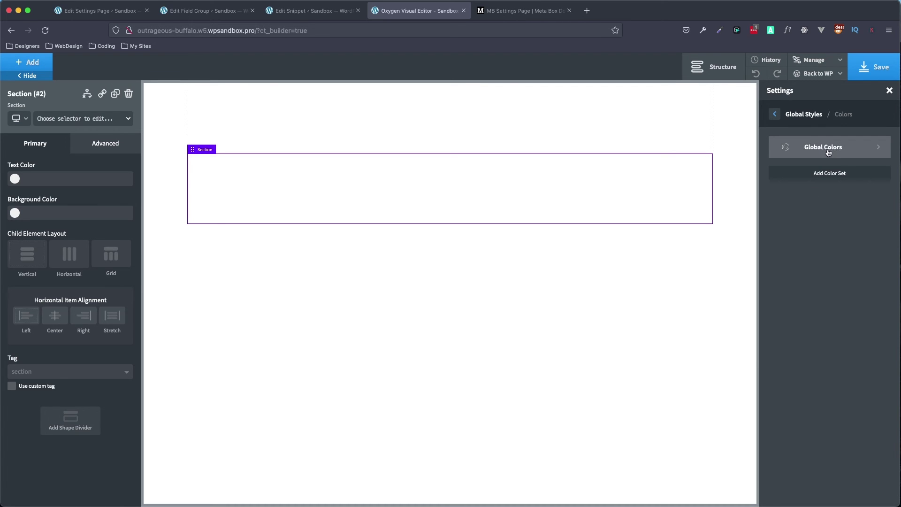
left_click(826, 151)
left_click(829, 149)
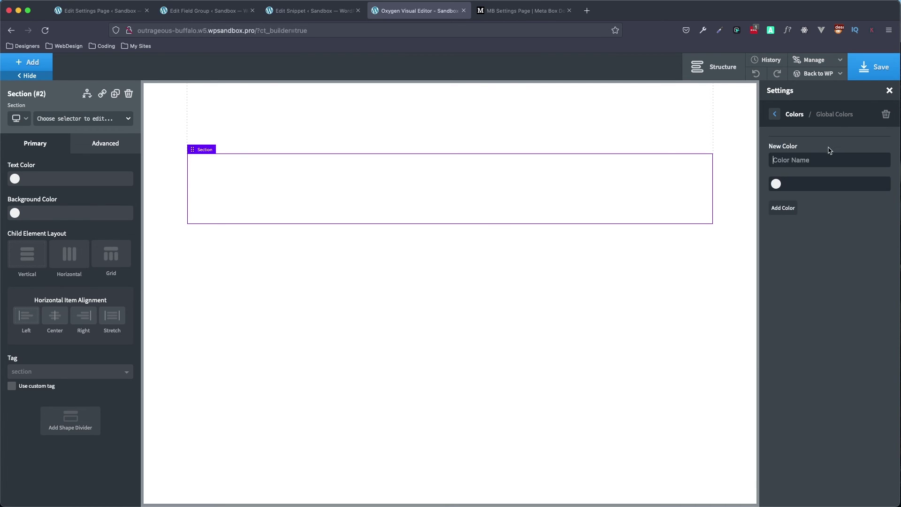
type("Prima")
left_click(812, 184)
type("v")
left_click(788, 208)
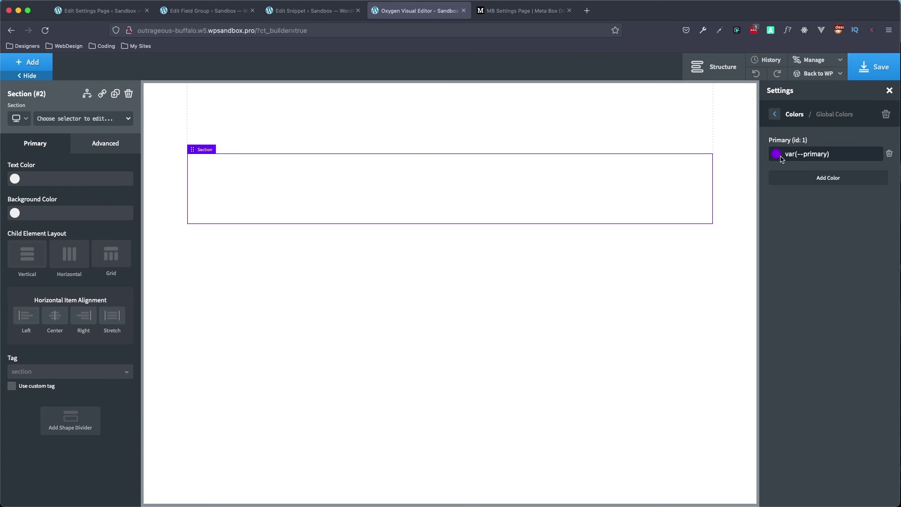
Compare the --primary and --secondary variable definitions in the Color Picker Code snippet with the Primary global color in the Oxygen editor
left_click(308, 11)
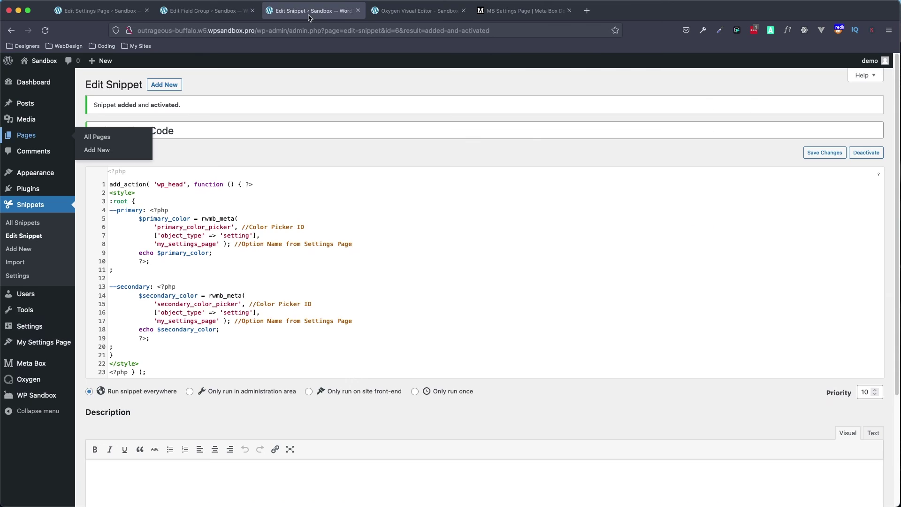
left_click(415, 11)
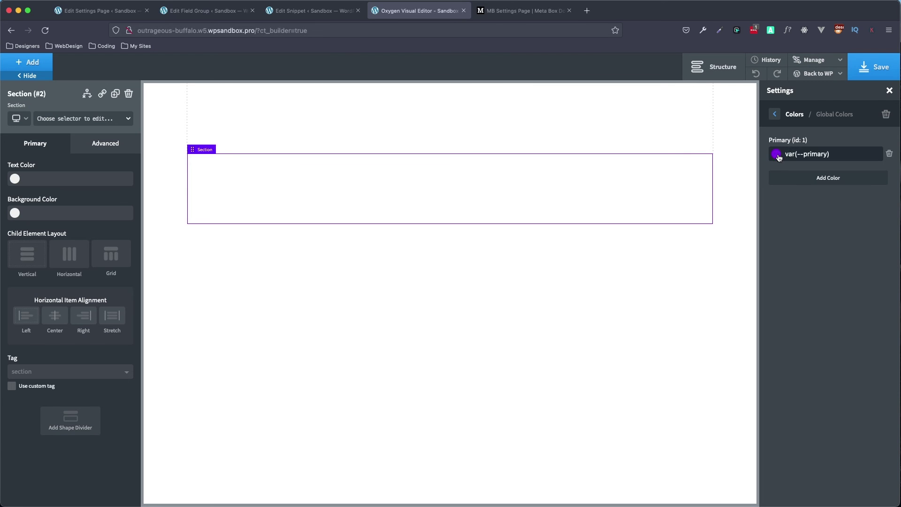
left_click(310, 10)
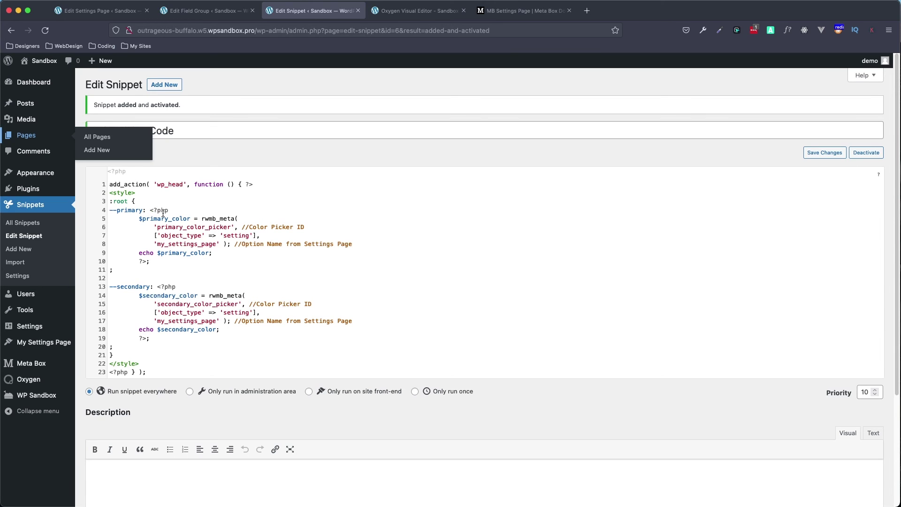
left_click(462, 2)
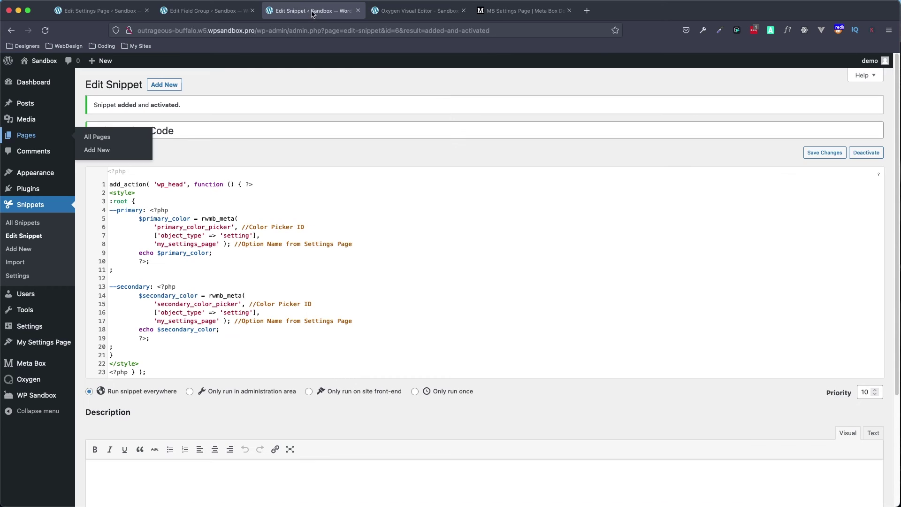
left_click(312, 13)
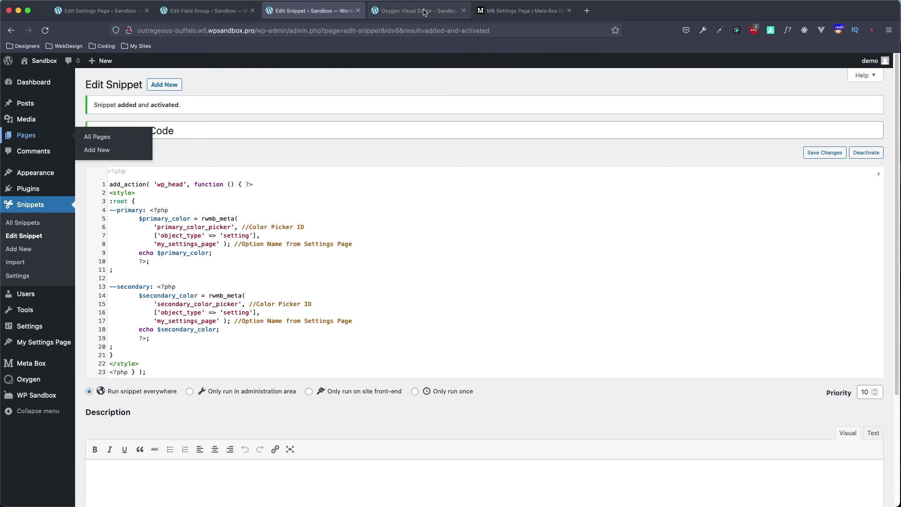
Add a global color named Secondary with the value var(--secondary) in the Oxygen editor and save the page
left_click(397, 13)
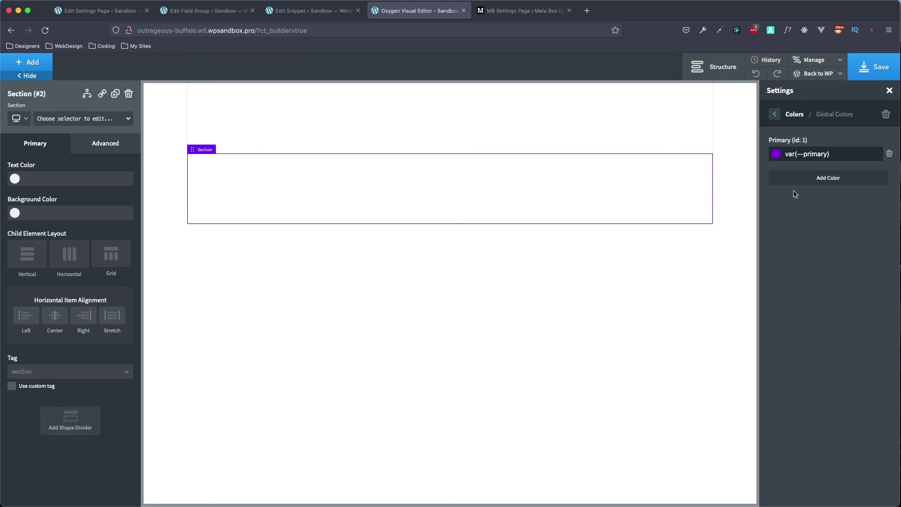
left_click(833, 182)
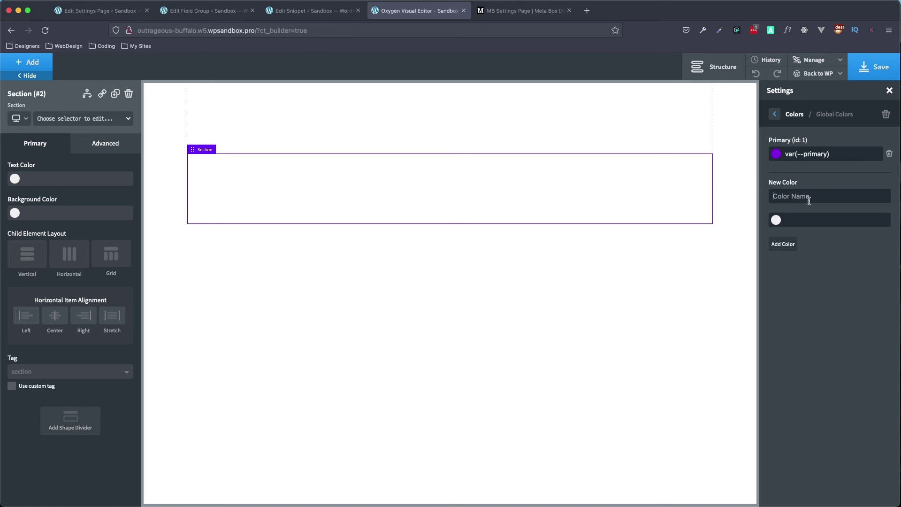
type("Secondary")
left_click(821, 216)
type("var(--secondary")
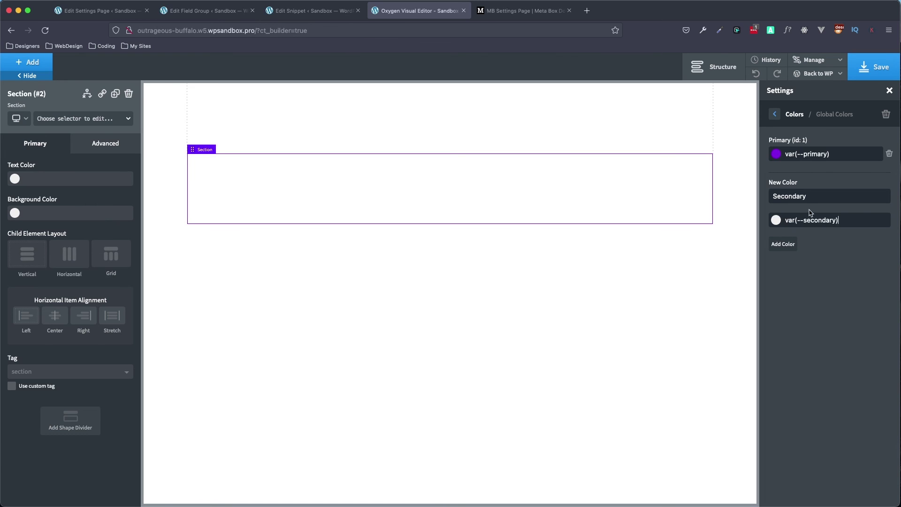
left_click(791, 245)
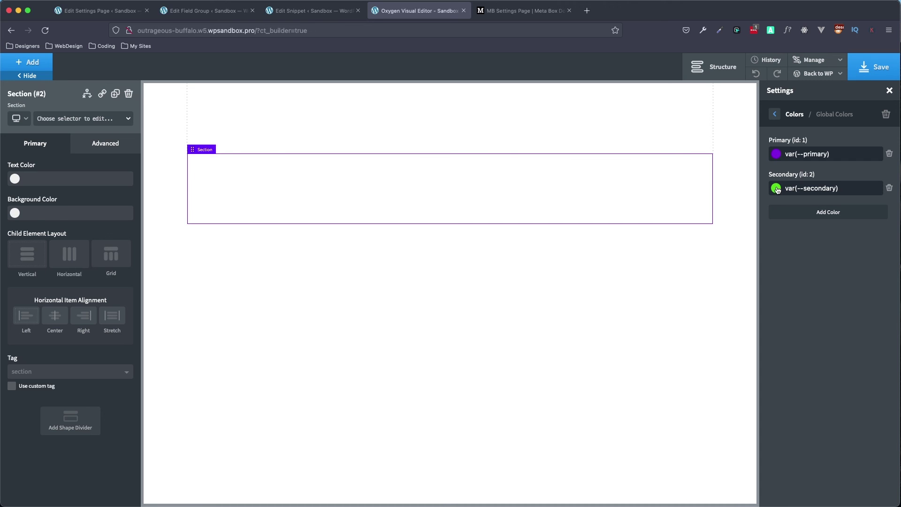
left_click(868, 76)
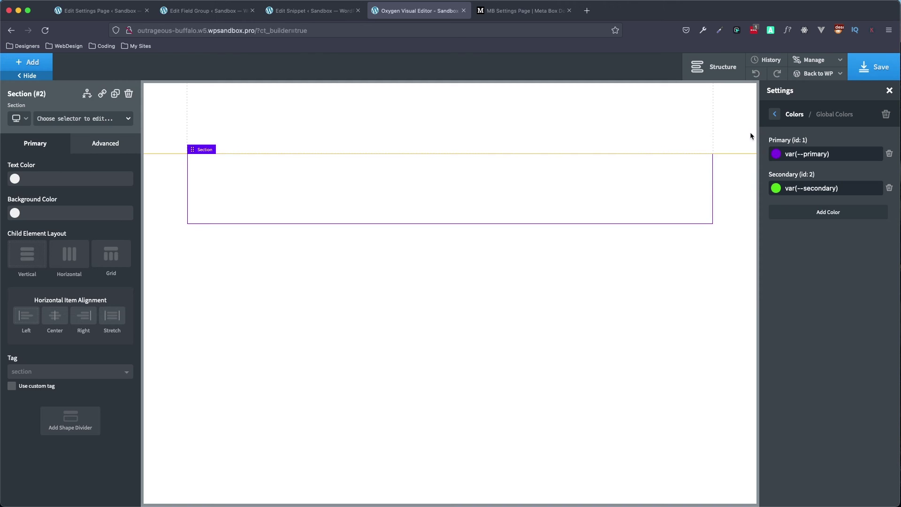
Set the first section's background to the Primary global color and the second section's background to the Secondary global color
left_click(273, 132)
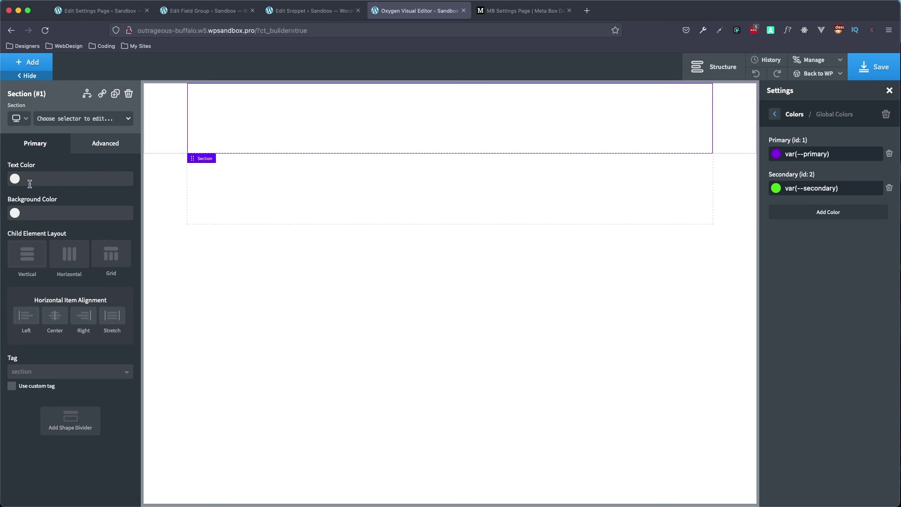
left_click(18, 214)
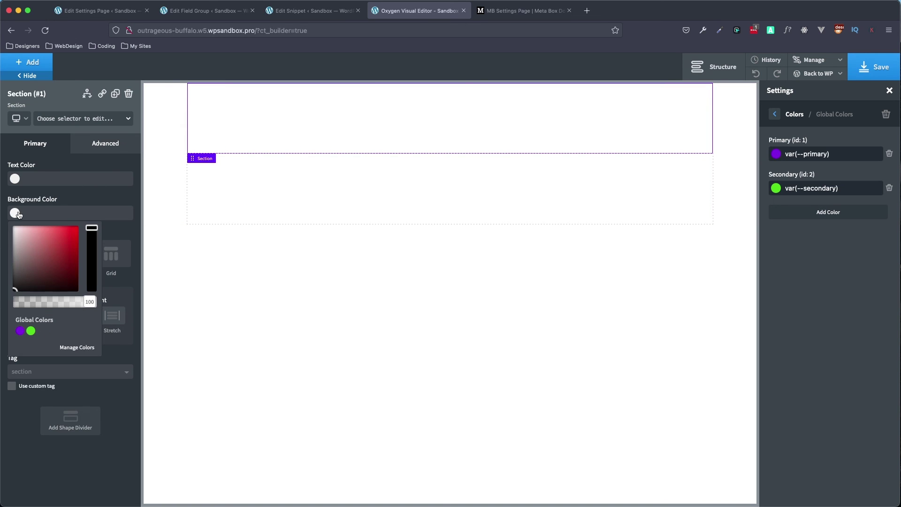
left_click(20, 332)
left_click(249, 196)
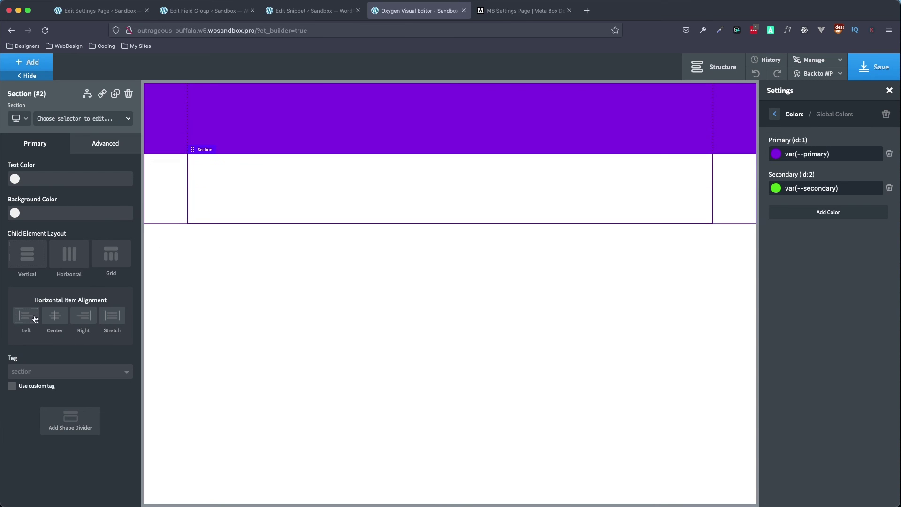
left_click(297, 187)
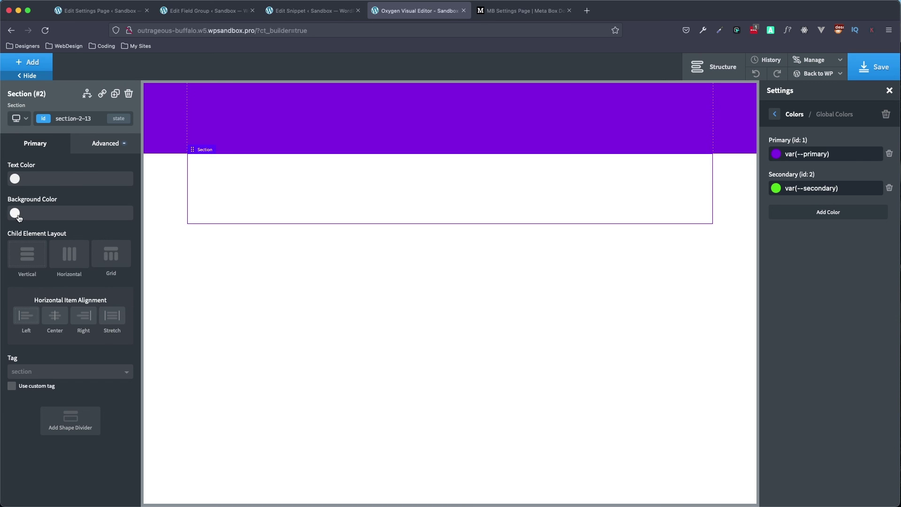
left_click(15, 213)
left_click(30, 331)
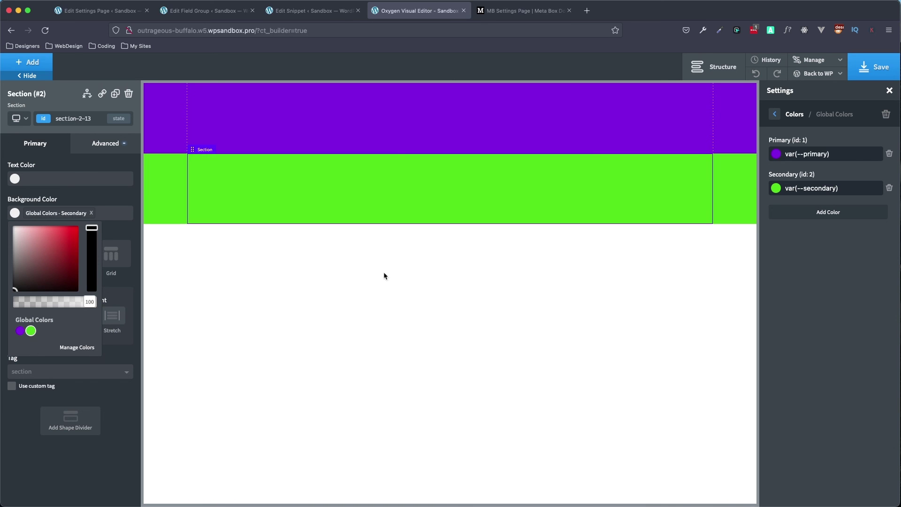
Save the page and view its frontend in a new browser tab
left_click(874, 67)
left_click(839, 74)
right_click(808, 108)
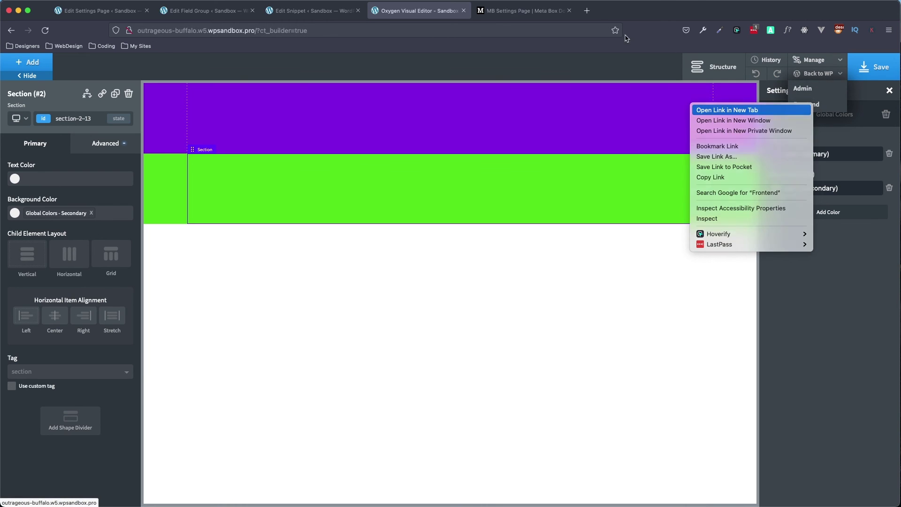
left_click(779, 112)
left_click(493, 14)
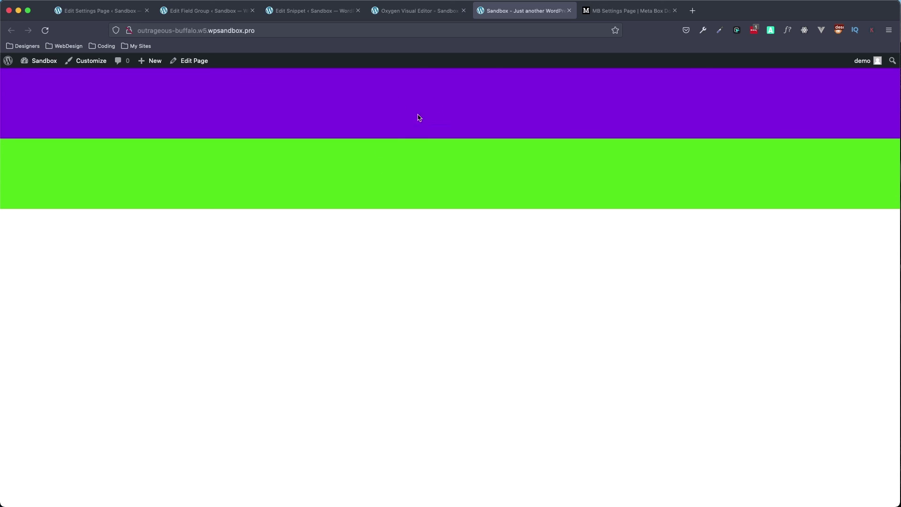
Open My Settings Page in the WordPress admin and set the Primary Color Picker to magenta #e825db
left_click(94, 11)
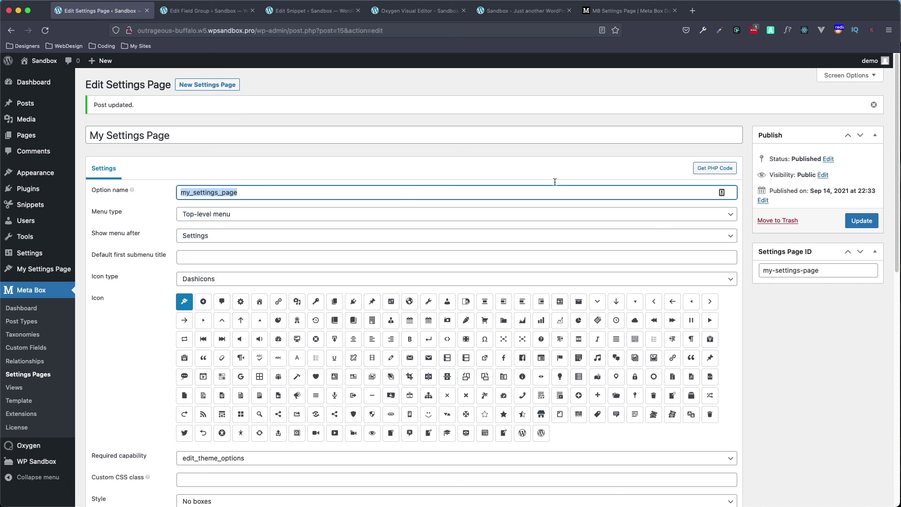
left_click(37, 276)
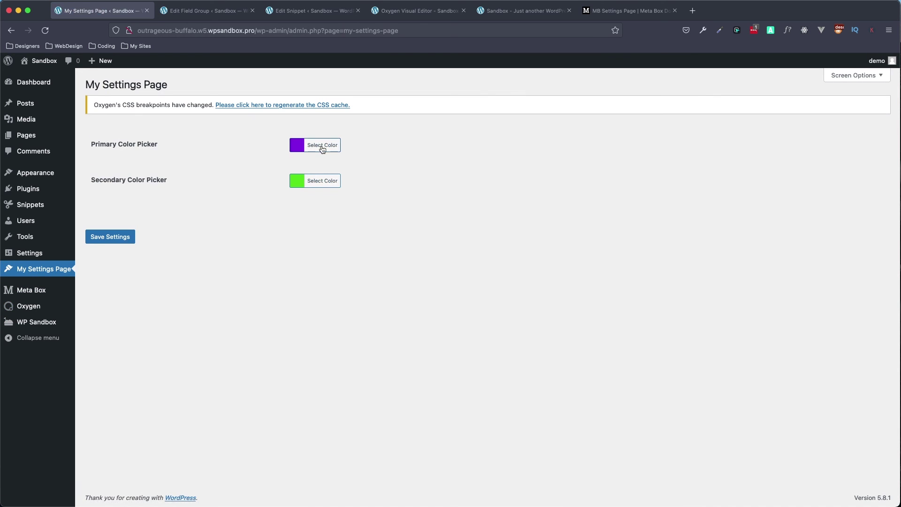
left_click(297, 150)
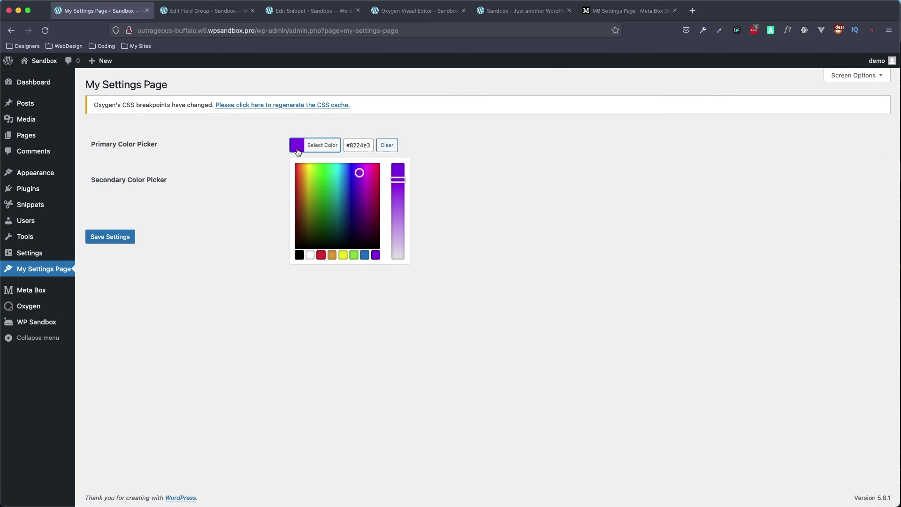
left_click_drag(363, 178, 367, 170)
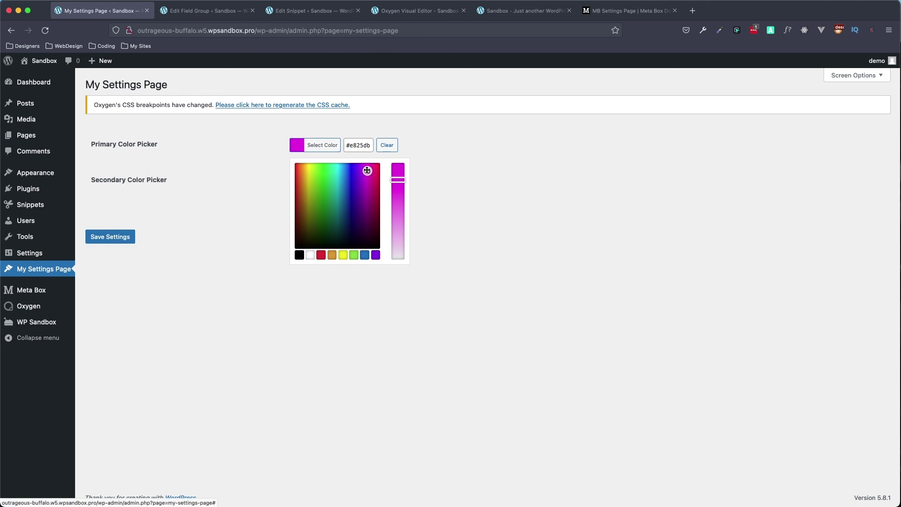
left_click(236, 181)
Set the Secondary Color Picker to dark red #b7171d and save the settings
left_click(300, 184)
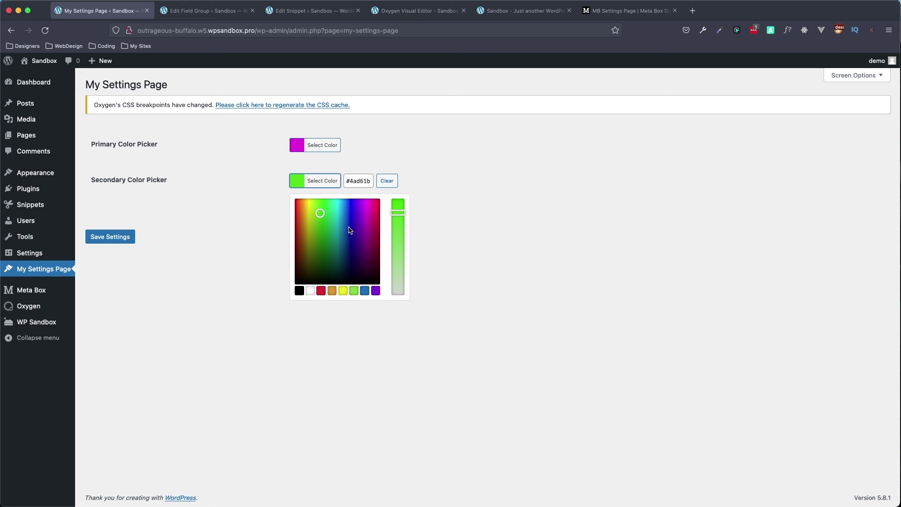
left_click(380, 221)
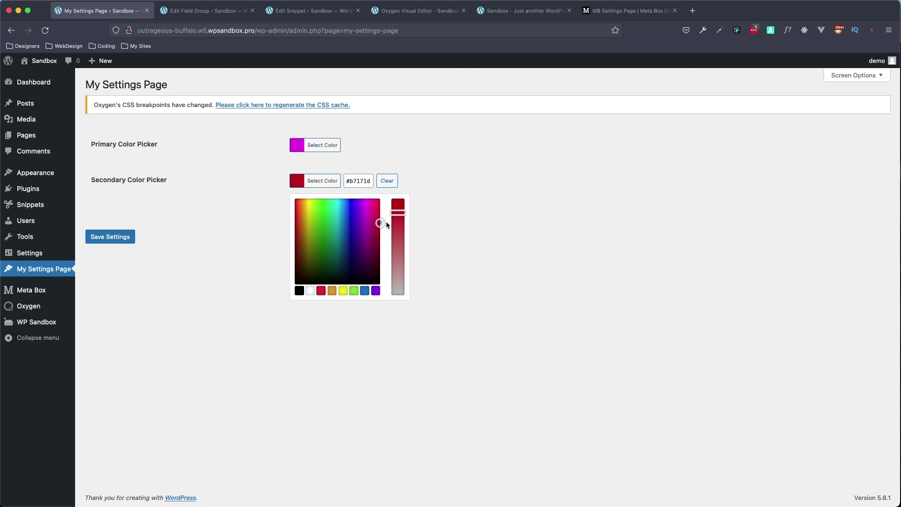
left_click(111, 237)
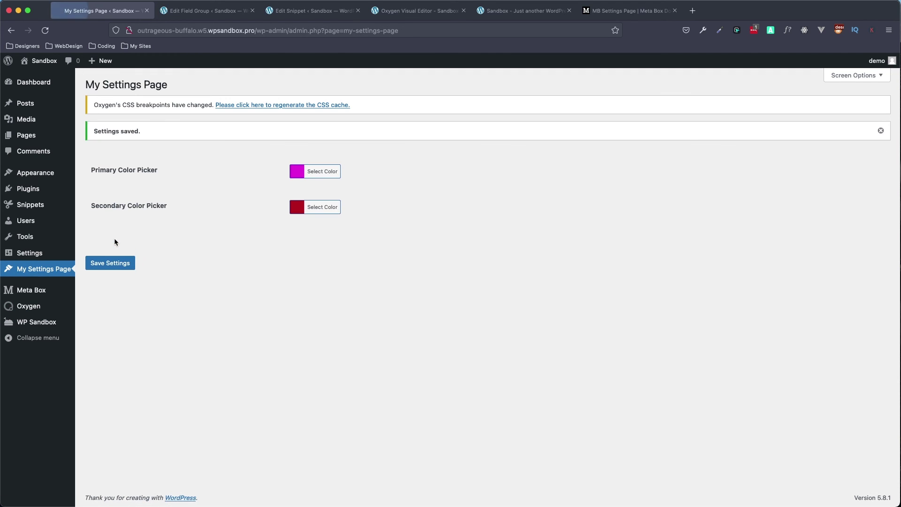
Reload the site's front page to check the background colors of both sections
left_click(629, 10)
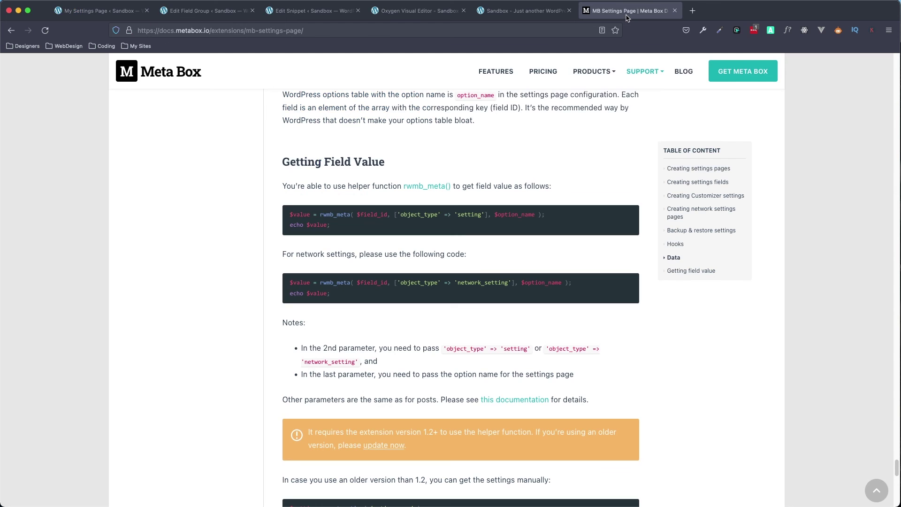
left_click(525, 10)
left_click(45, 30)
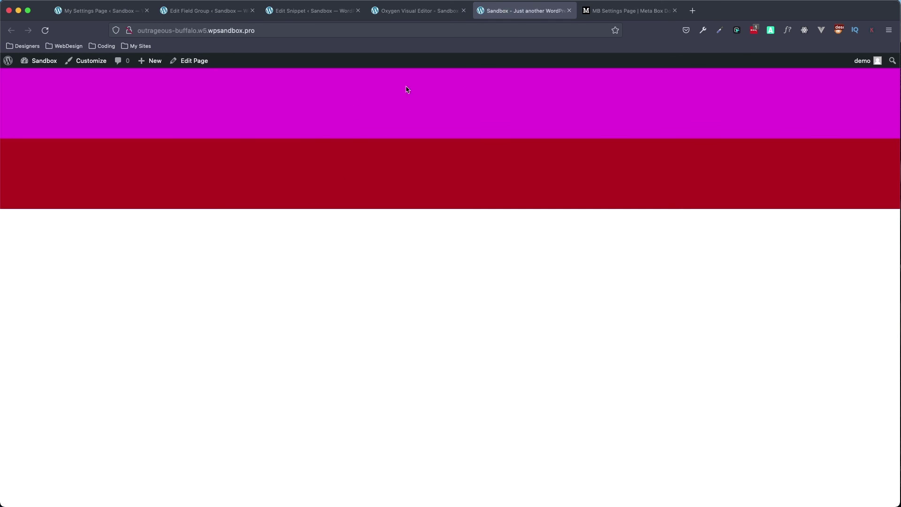
Review the settings page colors, Color Fields group, snippet code, Oxygen global colors, front page and Meta Box documentation on getting field values
left_click(406, 14)
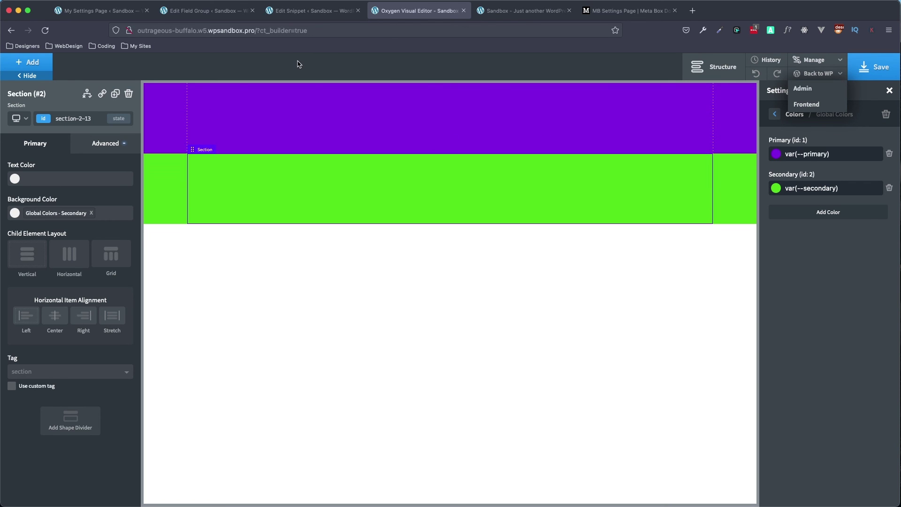
left_click(301, 12)
left_click(201, 11)
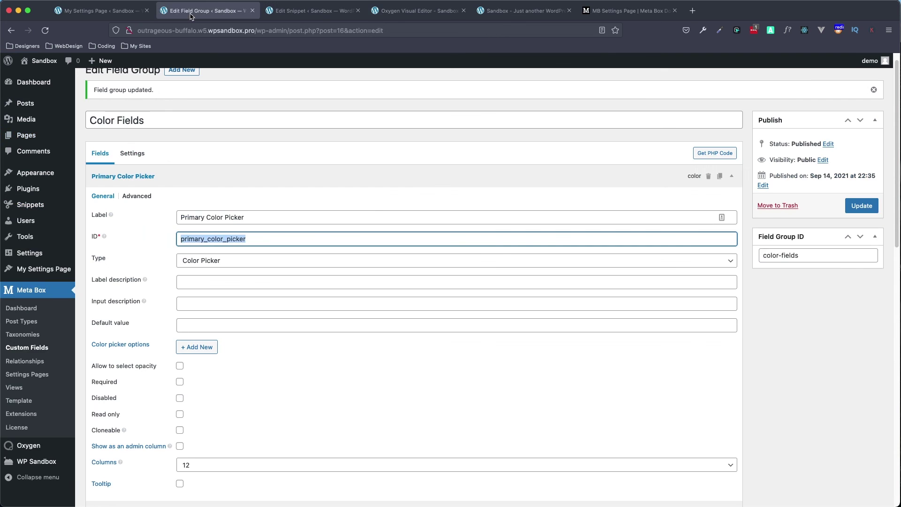
left_click(111, 15)
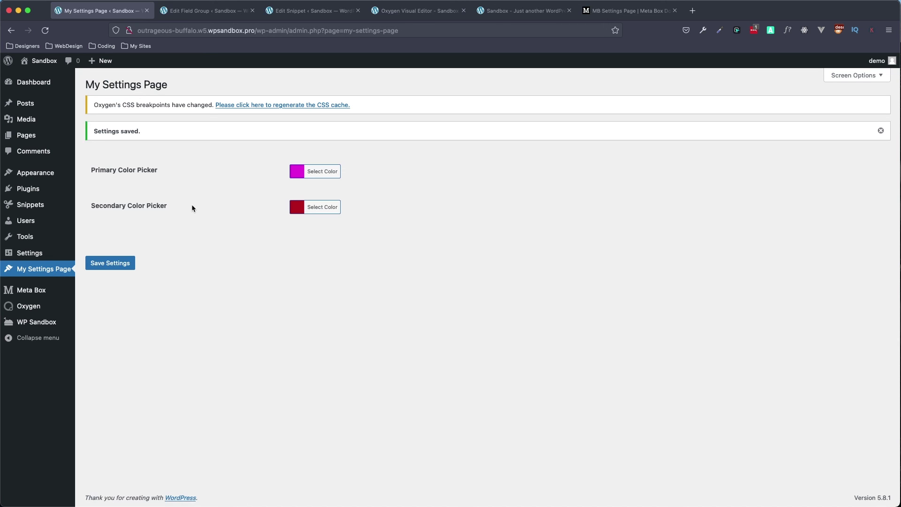
left_click(519, 11)
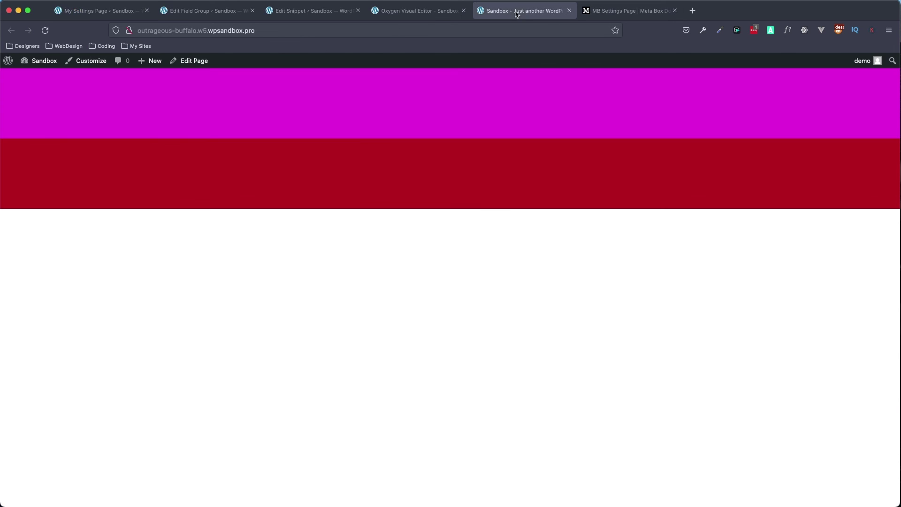
left_click(410, 11)
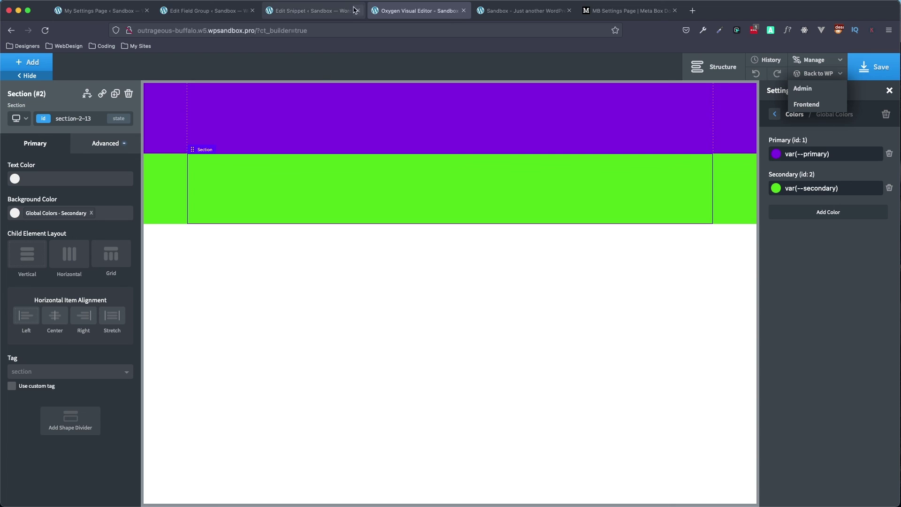
left_click(328, 13)
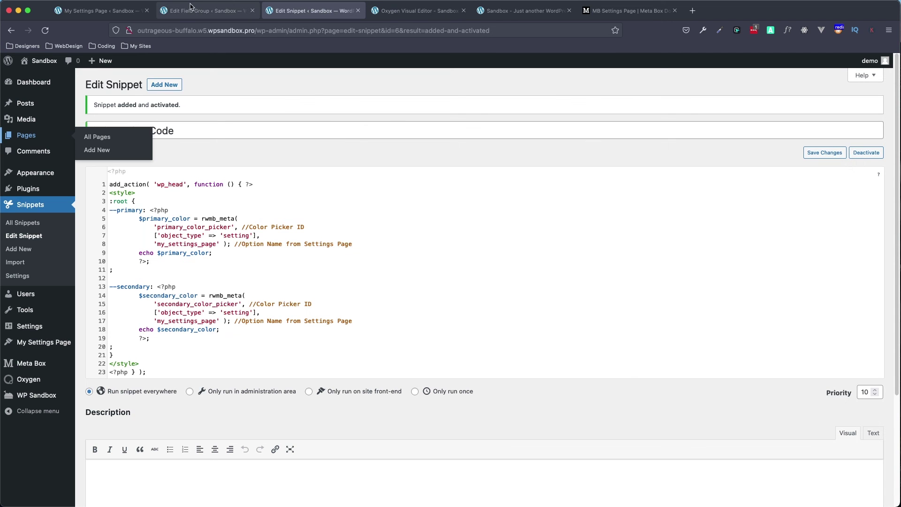
left_click(211, 11)
left_click(99, 11)
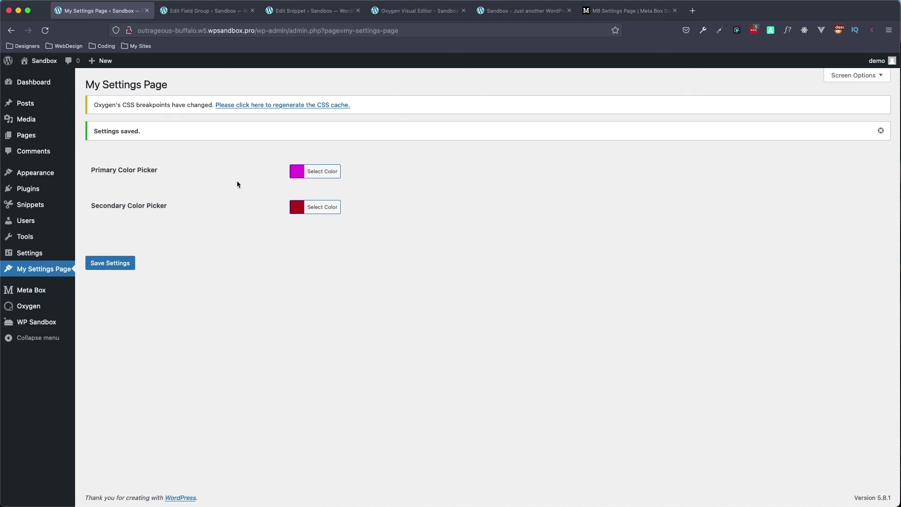
left_click(297, 177)
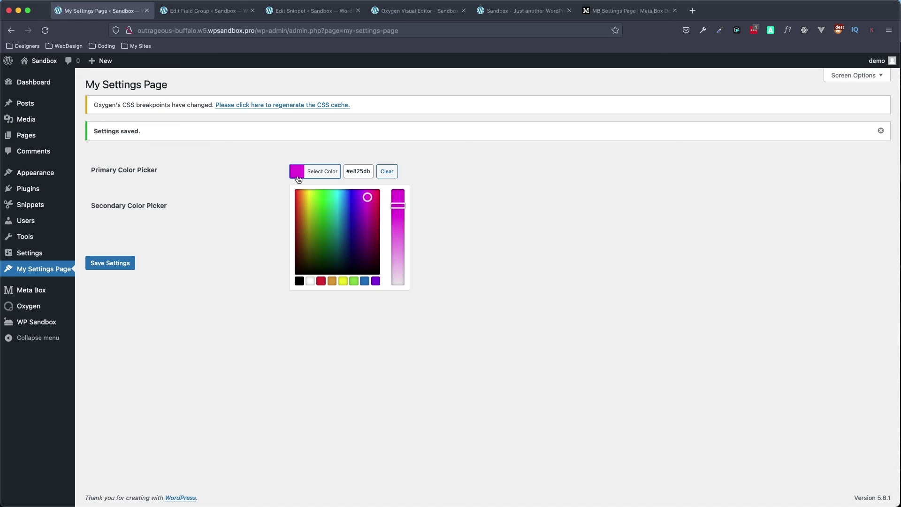
left_click(267, 166)
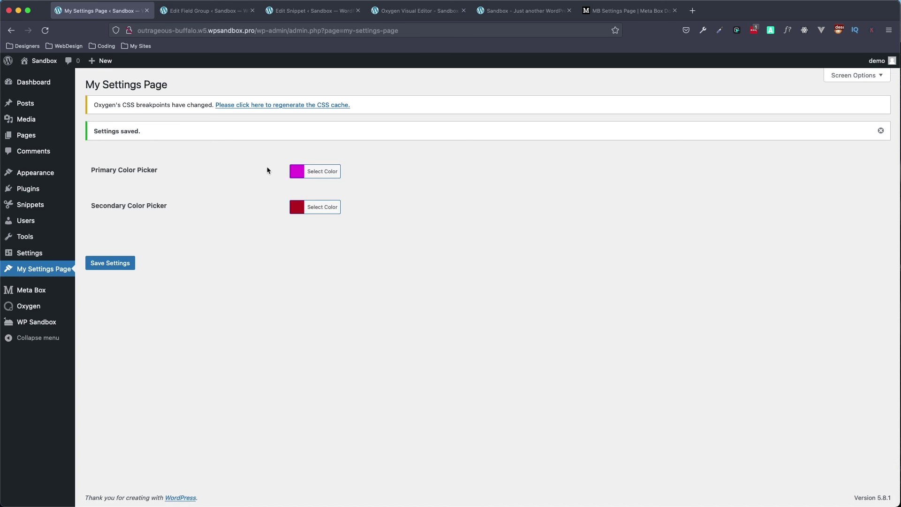
left_click(297, 11)
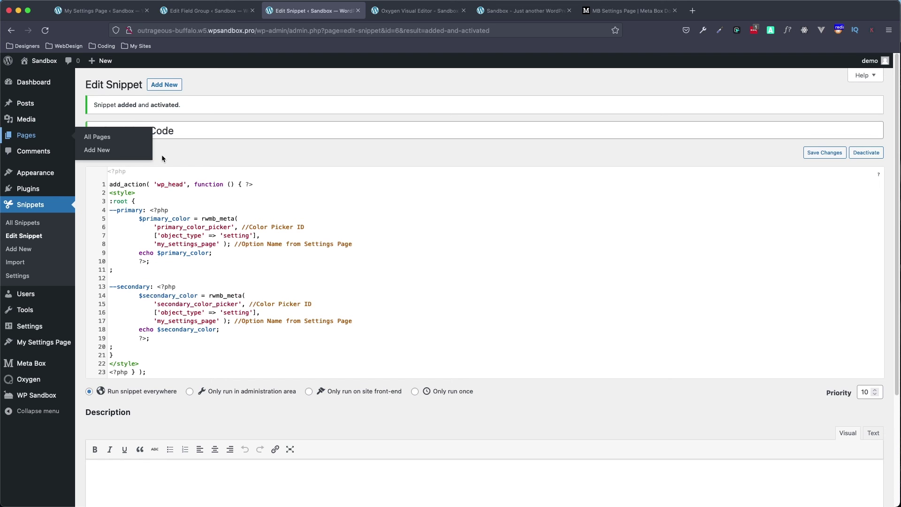
left_click(620, 18)
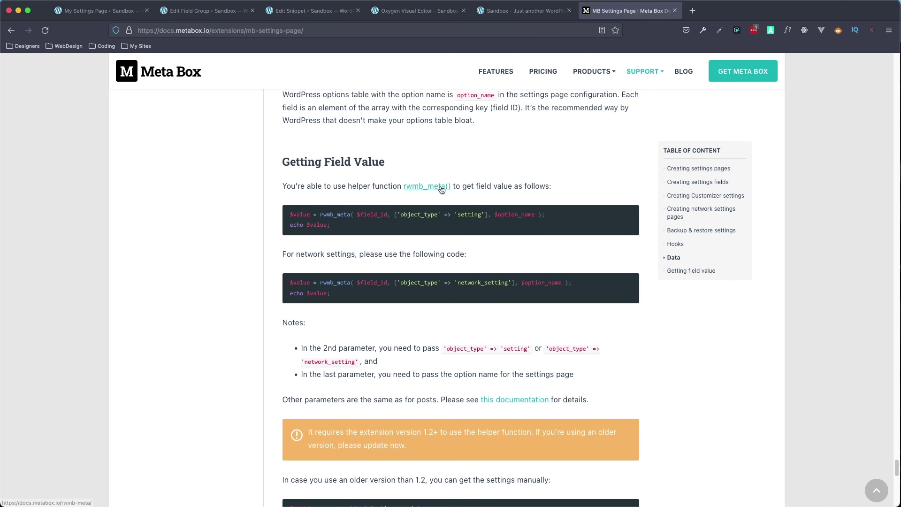
key("ctrl+shift+Tab")
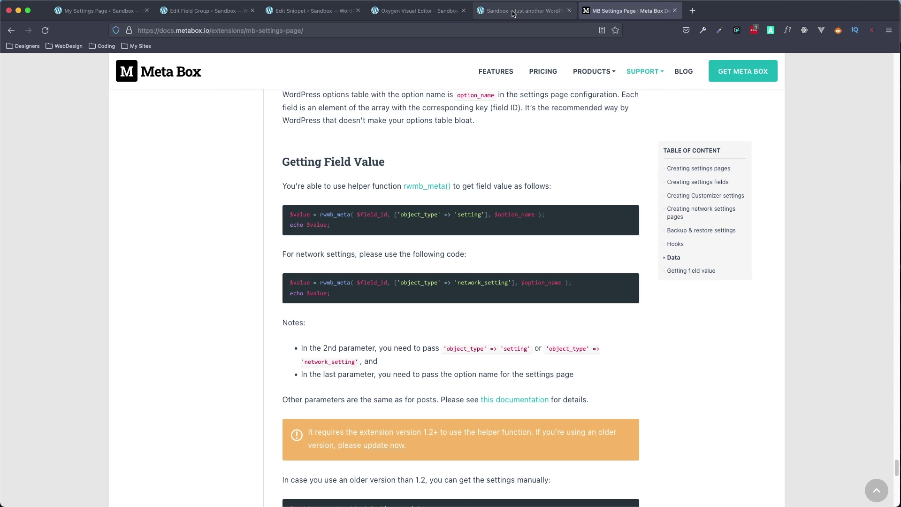
left_click(429, 12)
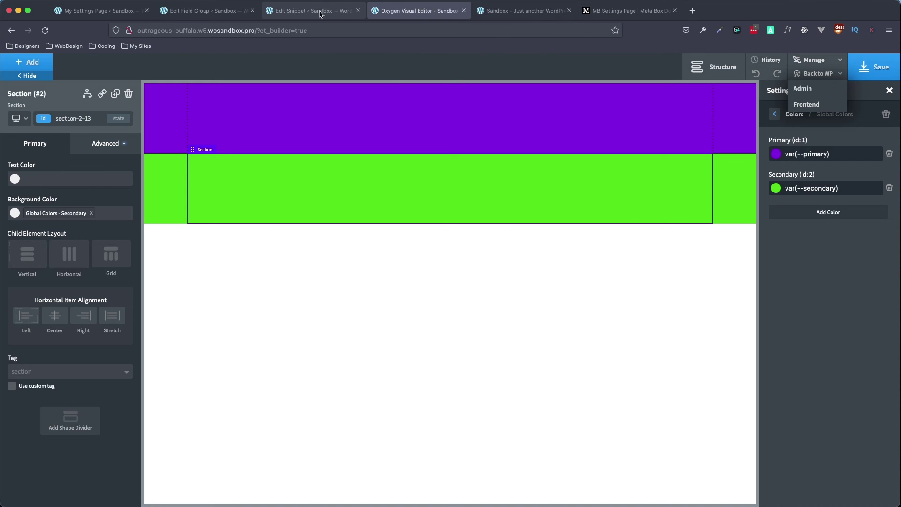